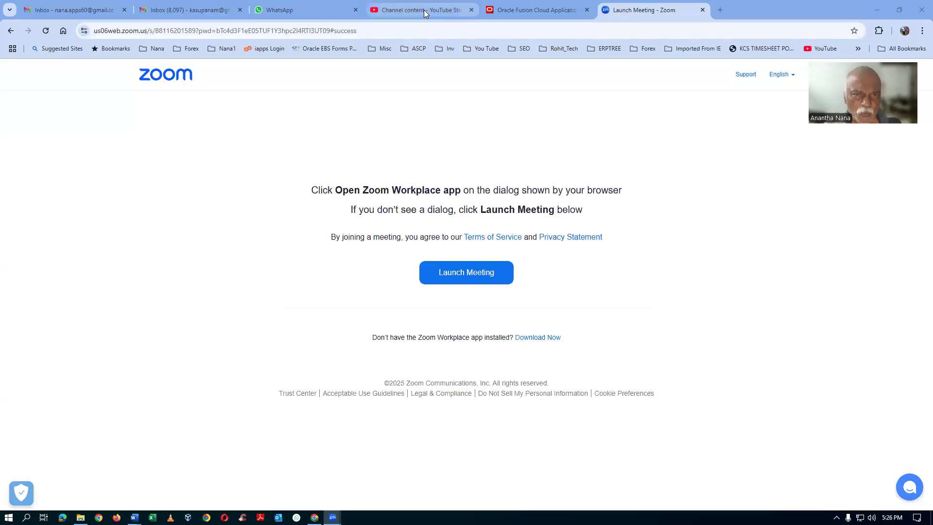
- On the Oracle Fusion tab, expand the full Procurement task list, review it, then collapse it
{"action": "left_click", "coordinate": [529, 7]}
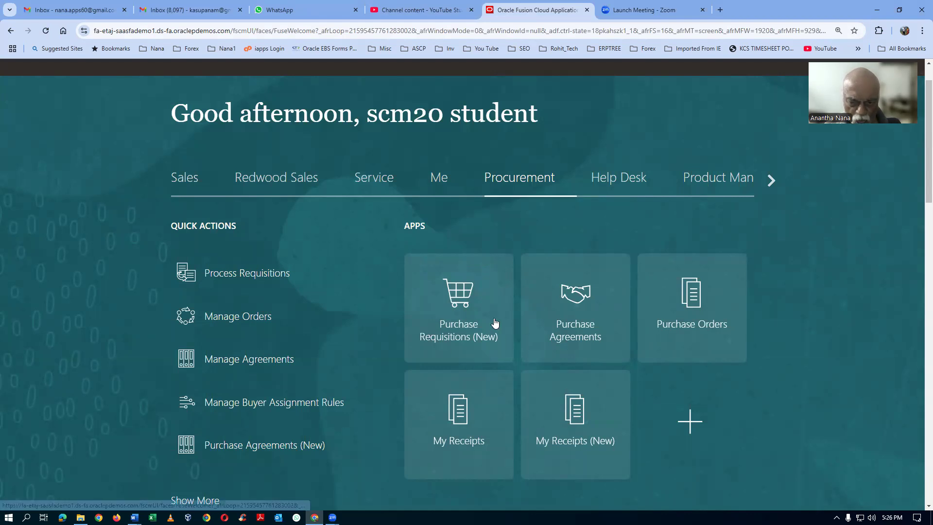
{"action": "scroll", "coordinate": [483, 324], "scroll_direction": "down", "scroll_amount": 2}
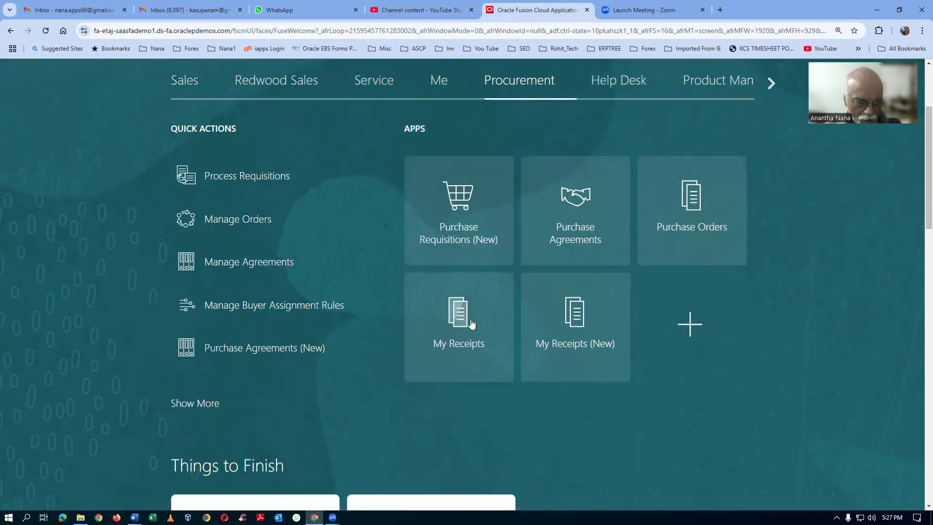
{"action": "left_click", "coordinate": [197, 406]}
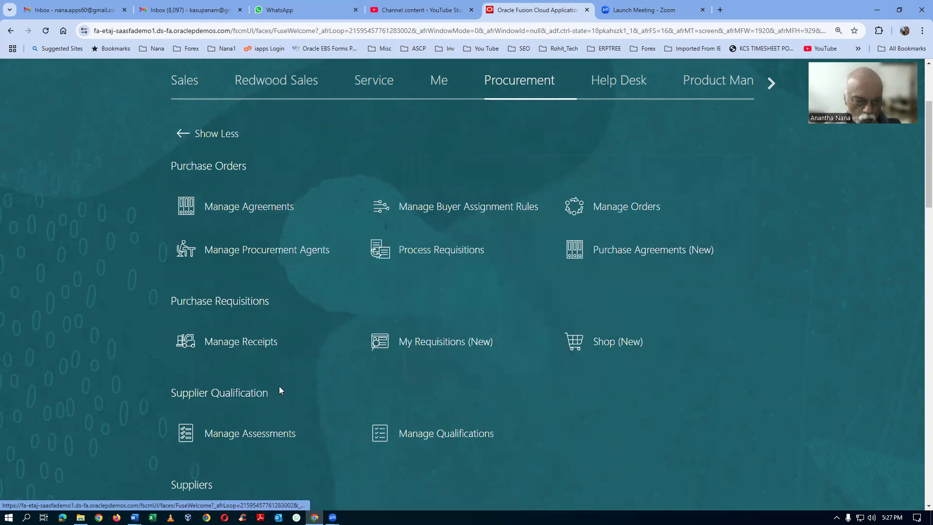
{"action": "scroll", "coordinate": [281, 389], "scroll_direction": "down", "scroll_amount": 3}
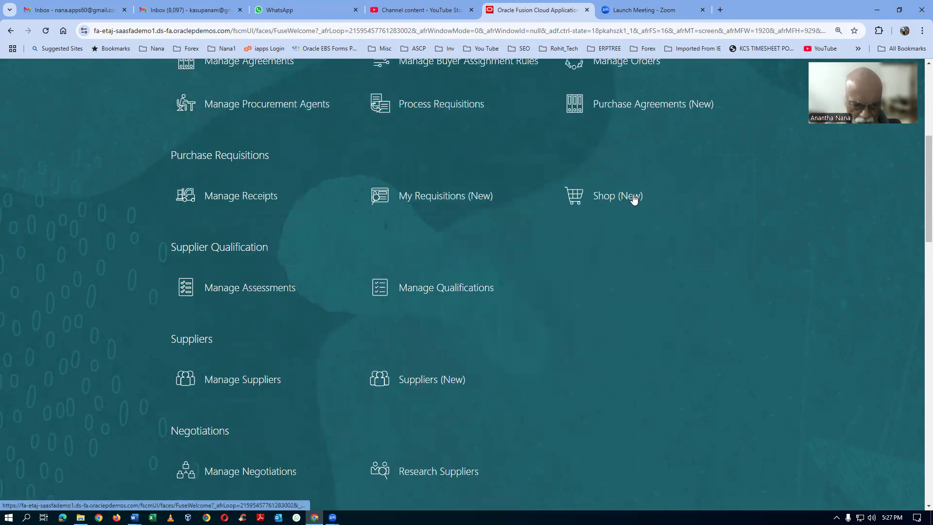
{"action": "scroll", "coordinate": [509, 339], "scroll_direction": "up", "scroll_amount": 5}
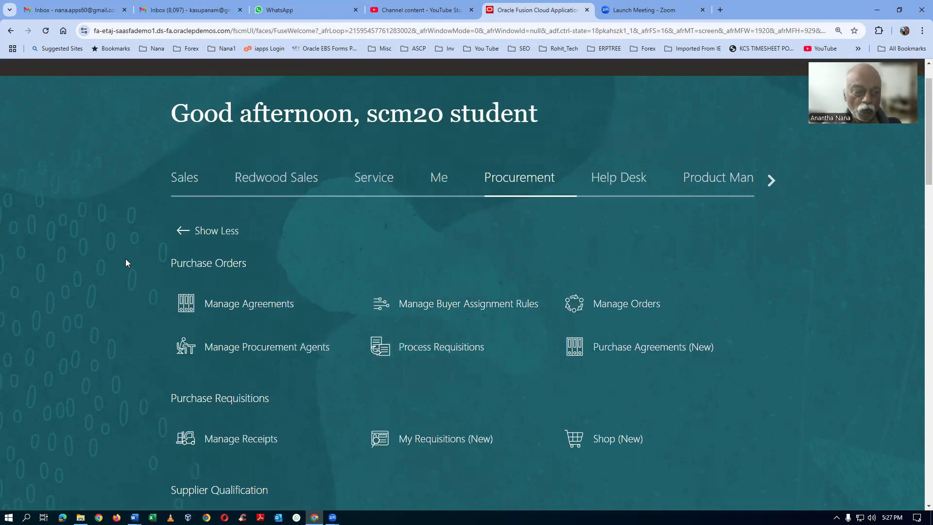
{"action": "left_click", "coordinate": [179, 232]}
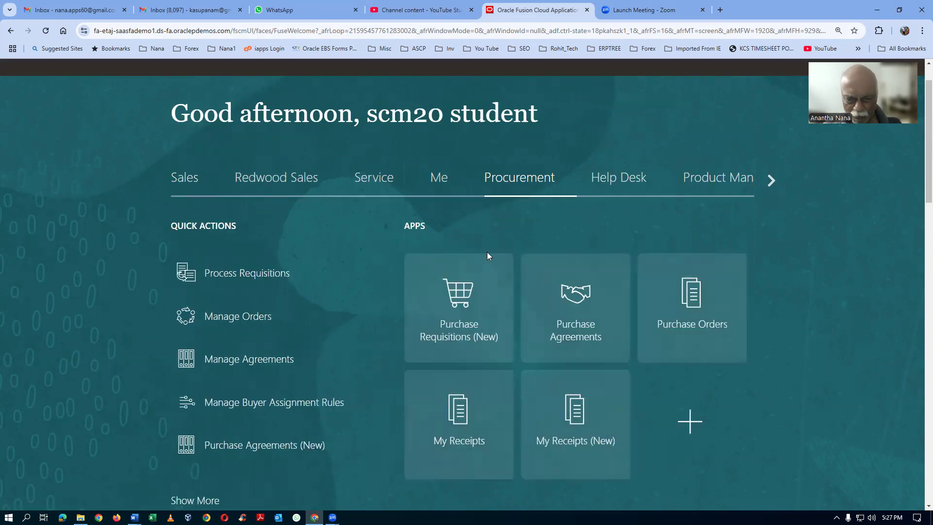
- In Purchase Requisitions (New), save preferences with Deliver to Location Field Location and Destination Type Inventory
{"action": "left_click", "coordinate": [457, 338]}
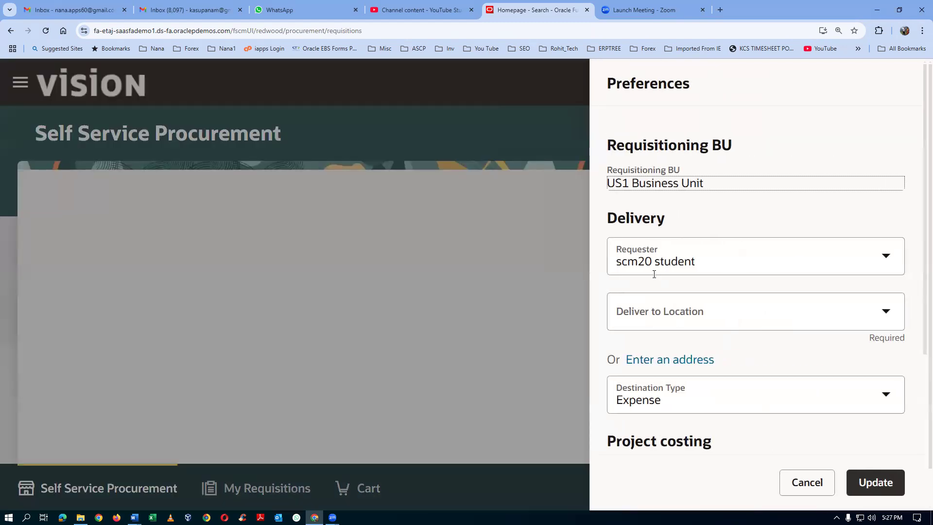
{"action": "left_click", "coordinate": [647, 321]}
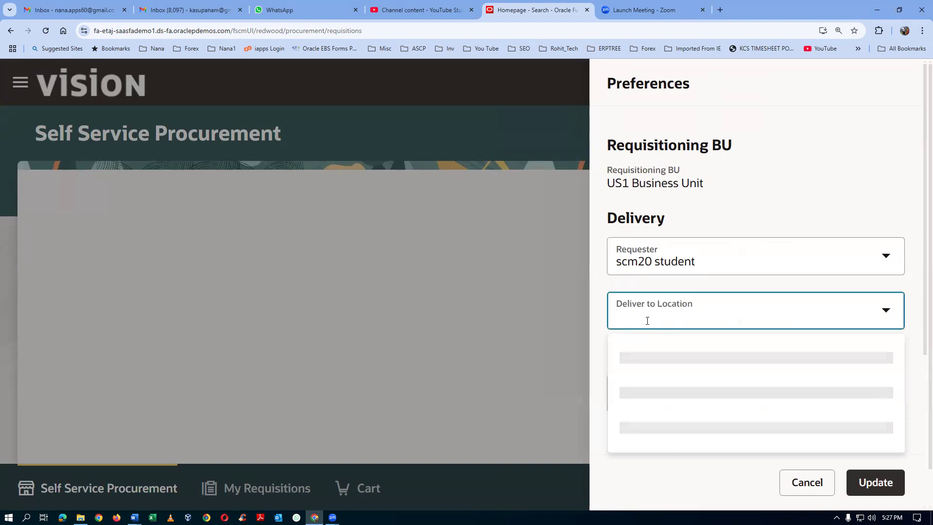
{"action": "type", "text": "Seatt"}
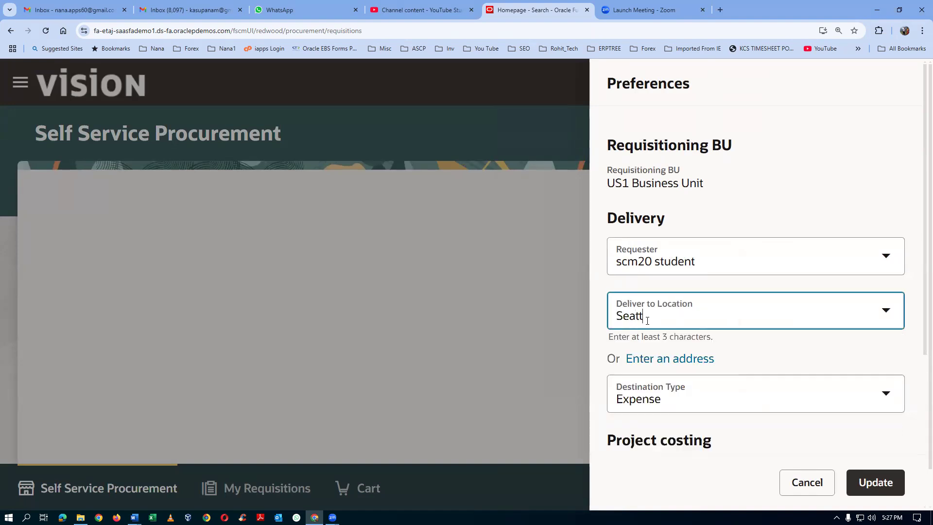
{"action": "type", "text": "le"}
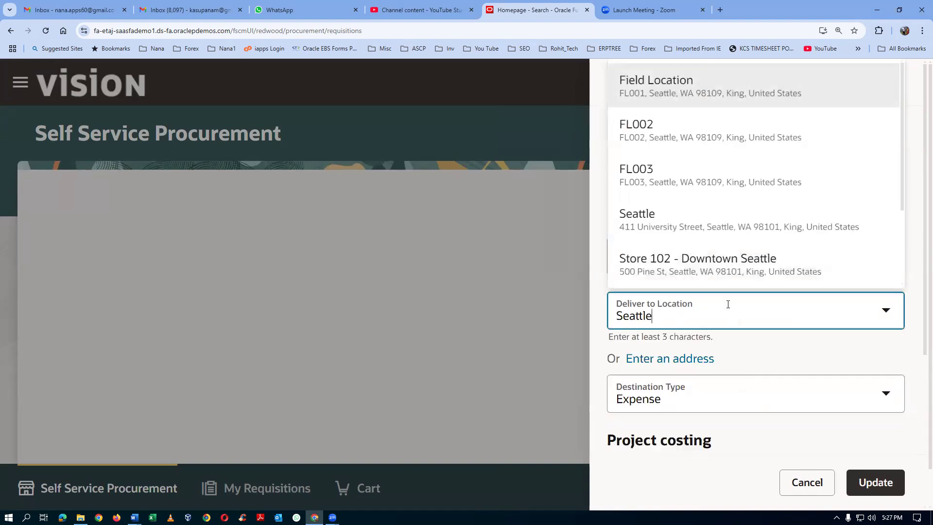
{"action": "key", "text": "Tab"}
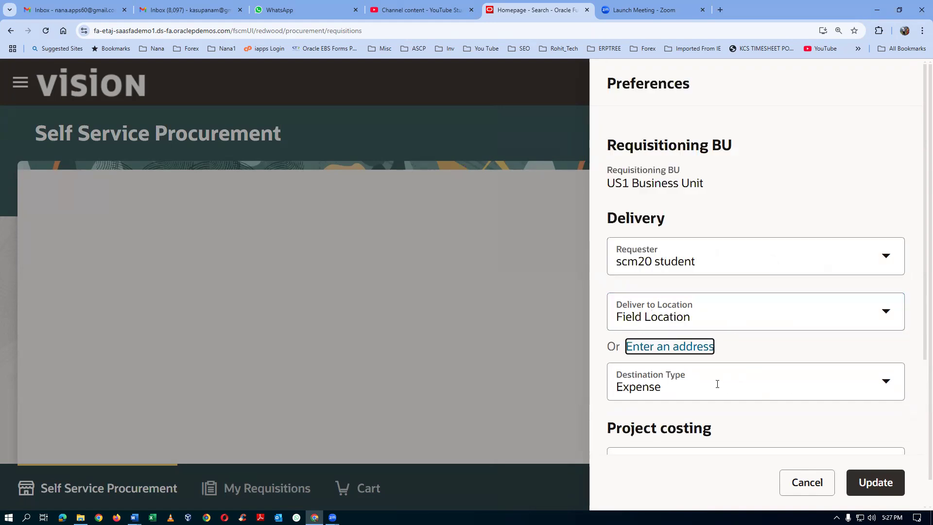
{"action": "left_click", "coordinate": [820, 380]}
{"action": "left_click", "coordinate": [892, 388]}
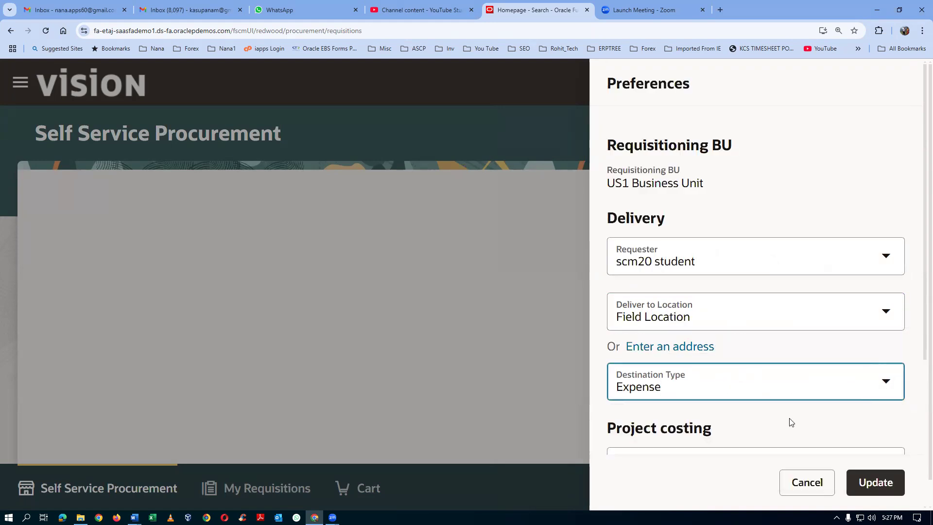
{"action": "scroll", "coordinate": [775, 408], "scroll_direction": "down", "scroll_amount": 2}
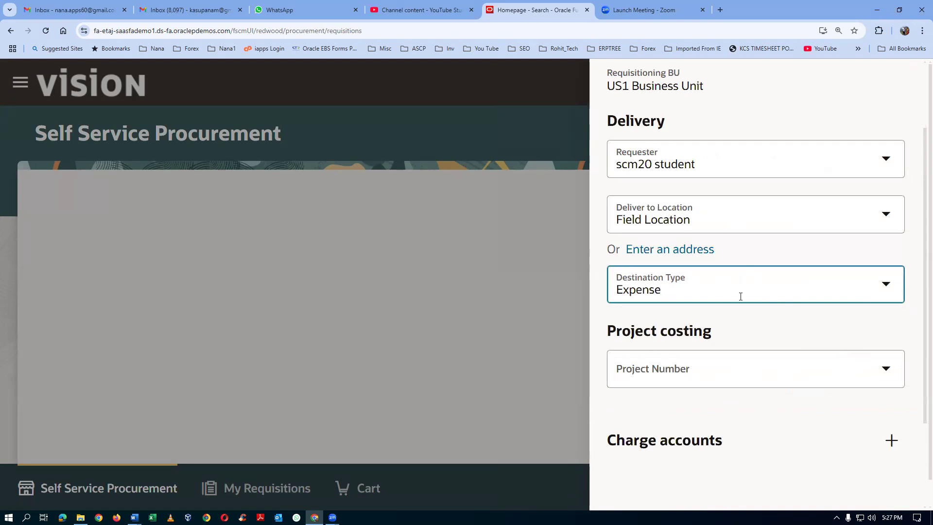
{"action": "left_click", "coordinate": [886, 286]}
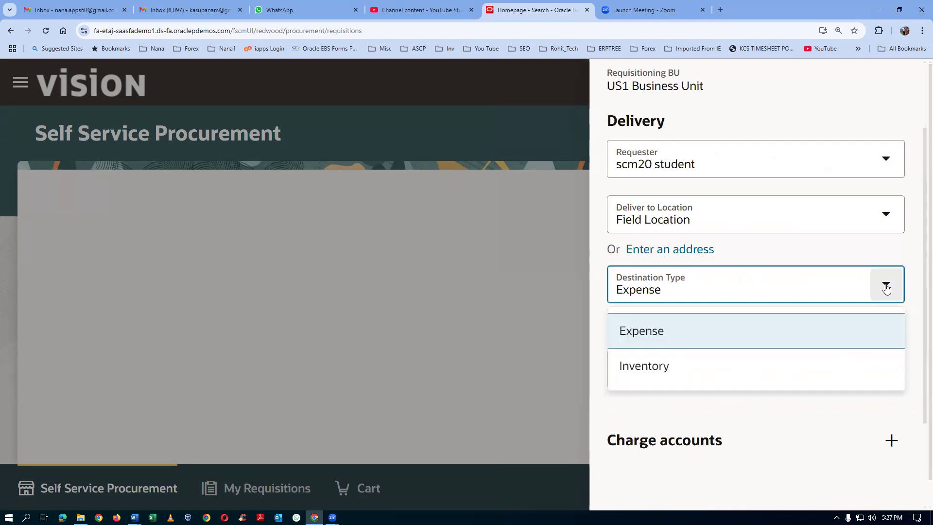
{"action": "left_click", "coordinate": [680, 377]}
{"action": "scroll", "coordinate": [729, 384], "scroll_direction": "down", "scroll_amount": 3}
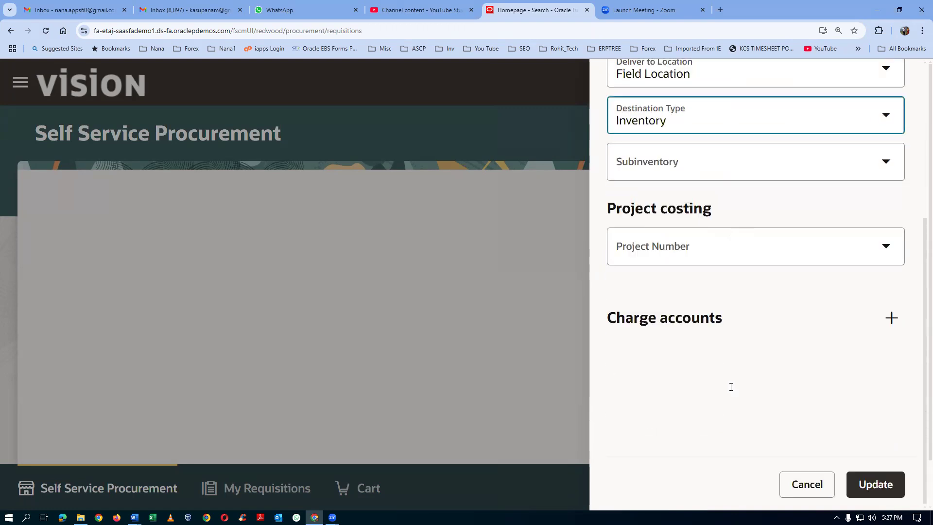
{"action": "left_click", "coordinate": [880, 485]}
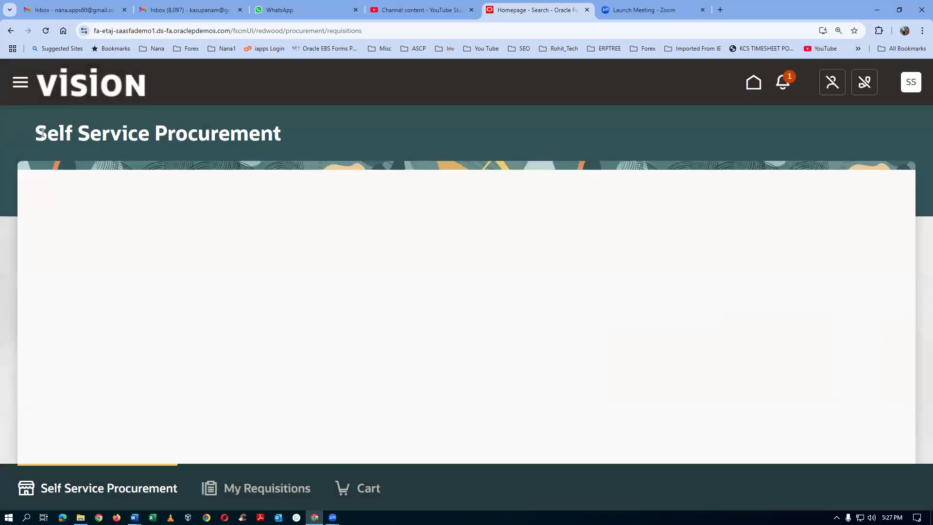
- Review the Self Service Procurement page showing US1 Business Unit | Field Location, then go home
{"action": "left_click_drag", "start_coordinate": [36, 133], "coordinate": [274, 132]}
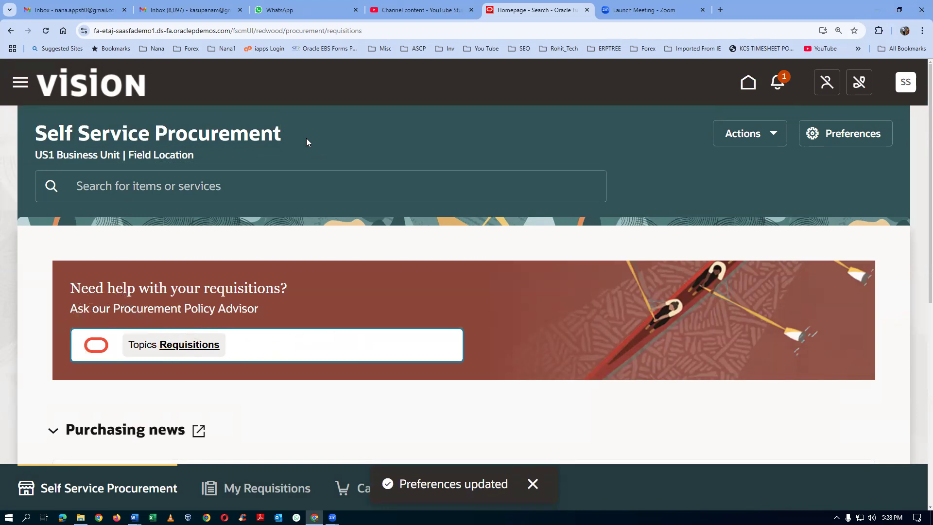
{"action": "scroll", "coordinate": [335, 148], "scroll_direction": "down", "scroll_amount": 2}
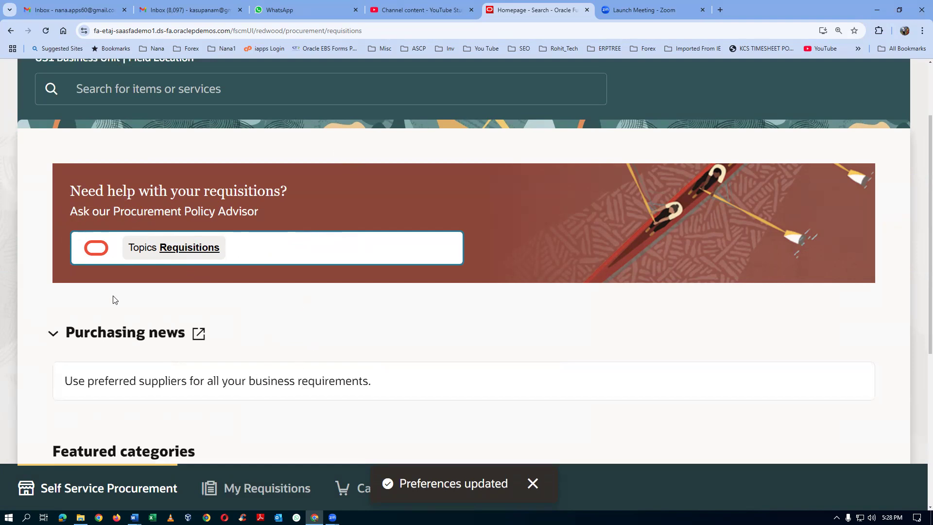
{"action": "scroll", "coordinate": [366, 339], "scroll_direction": "down", "scroll_amount": 3}
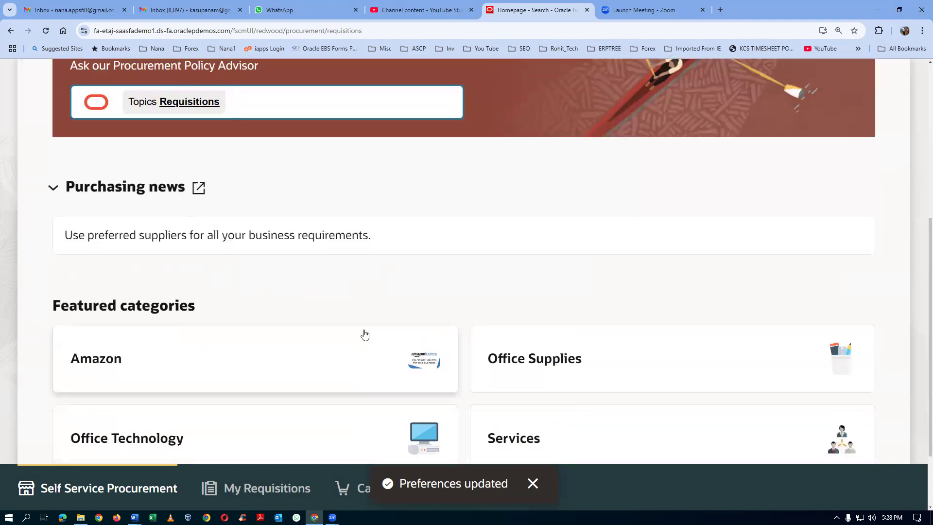
{"action": "scroll", "coordinate": [364, 336], "scroll_direction": "down", "scroll_amount": 3}
{"action": "scroll", "coordinate": [365, 334], "scroll_direction": "up", "scroll_amount": 8}
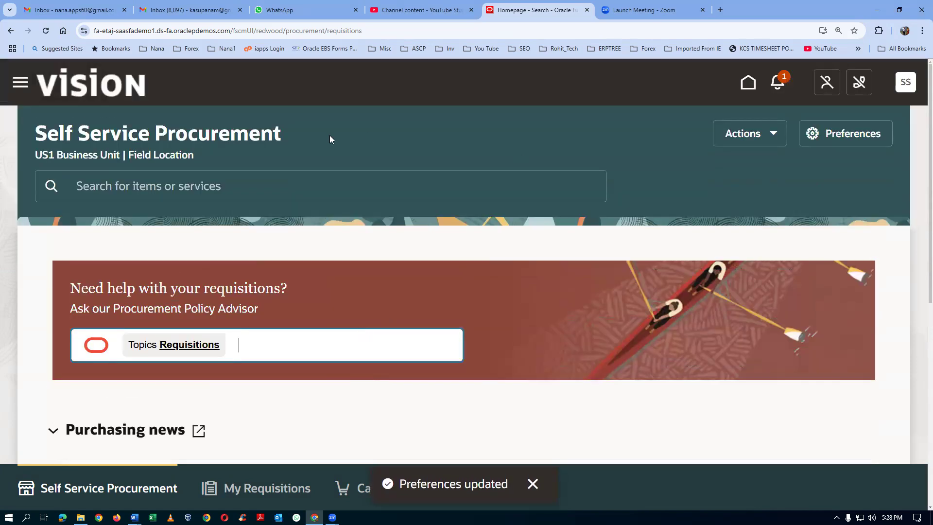
{"action": "left_click", "coordinate": [744, 84]}
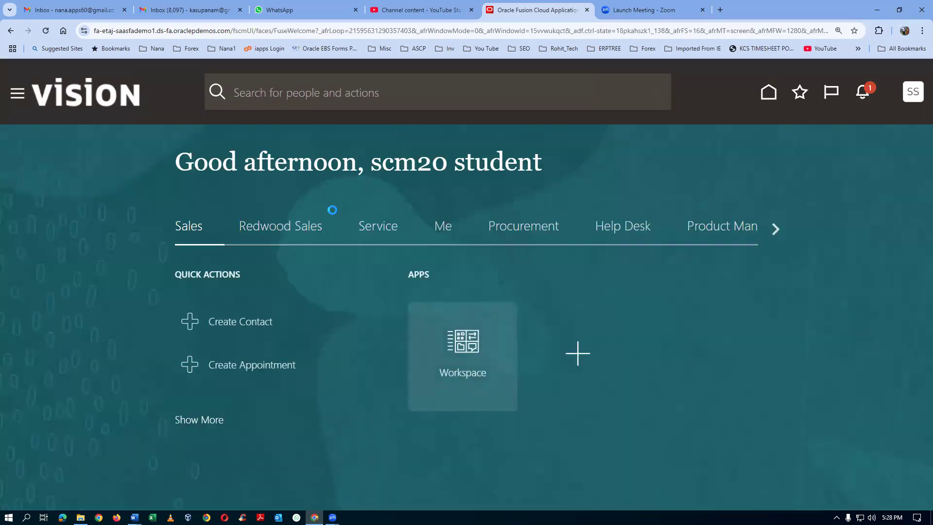
- Scroll the home page groups across to Configuration and open the Sandboxes app
{"action": "left_click", "coordinate": [519, 238]}
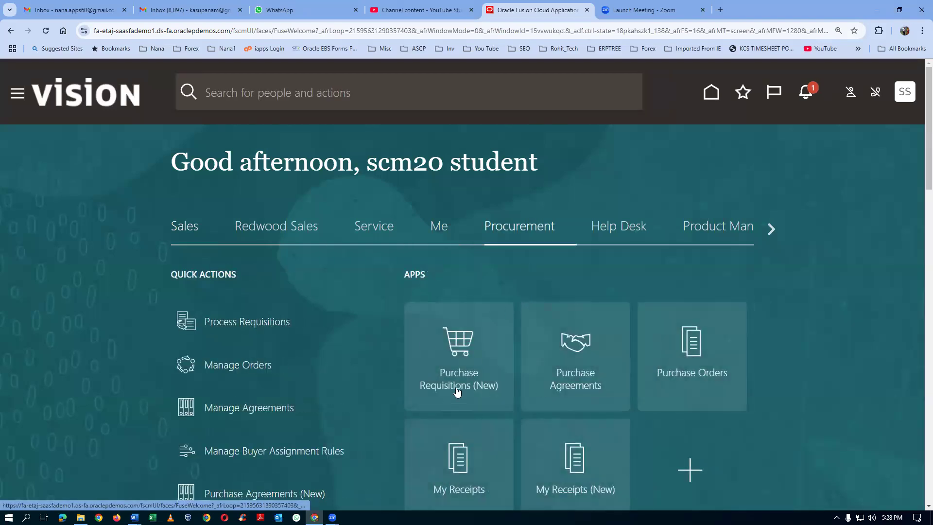
{"action": "scroll", "coordinate": [442, 402], "scroll_direction": "down", "scroll_amount": 2}
{"action": "scroll", "coordinate": [444, 401], "scroll_direction": "up", "scroll_amount": 2}
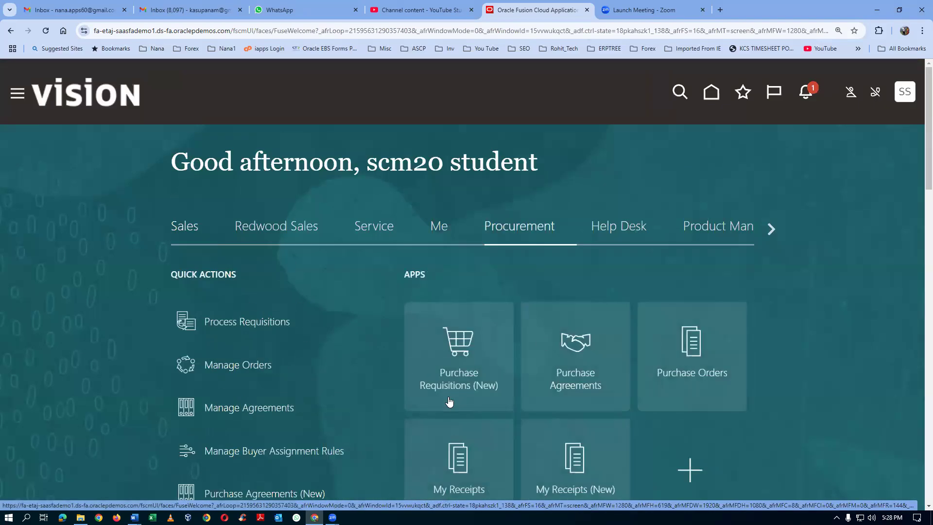
{"action": "left_click", "coordinate": [771, 230]}
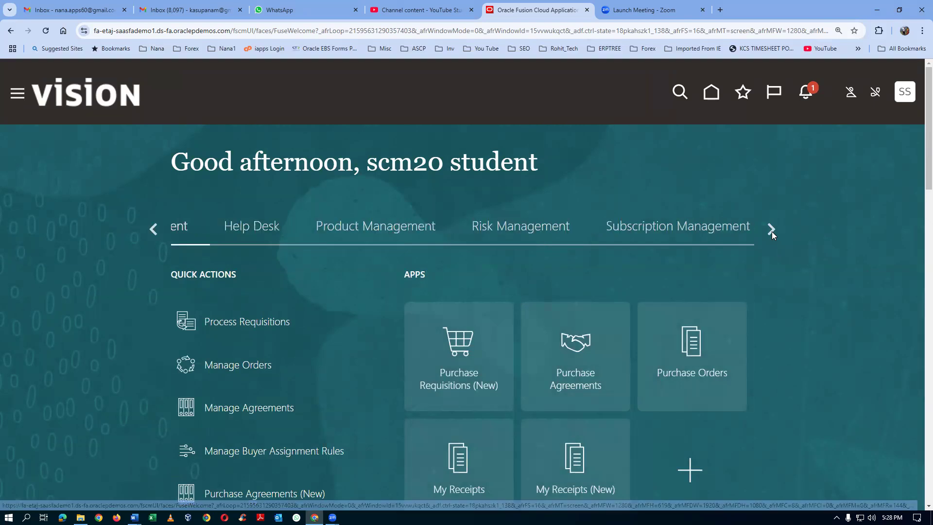
{"action": "left_click", "coordinate": [772, 229]}
{"action": "left_click", "coordinate": [772, 229]}
{"action": "left_click", "coordinate": [771, 229]}
{"action": "left_click", "coordinate": [772, 229]}
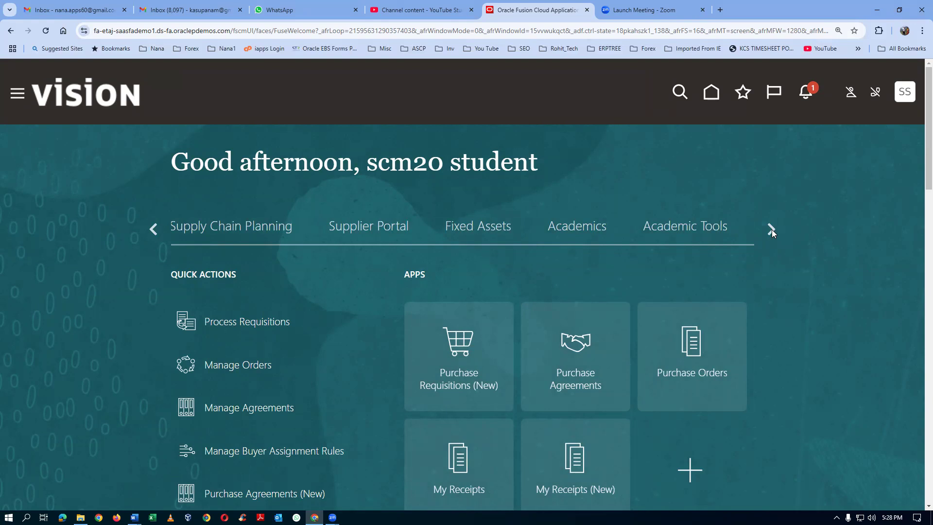
{"action": "left_click", "coordinate": [772, 230]}
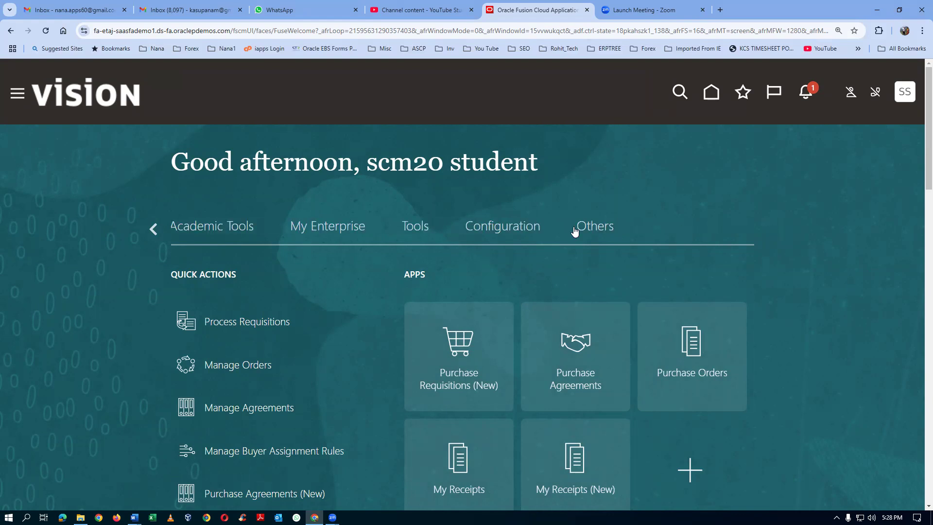
{"action": "left_click", "coordinate": [502, 224]}
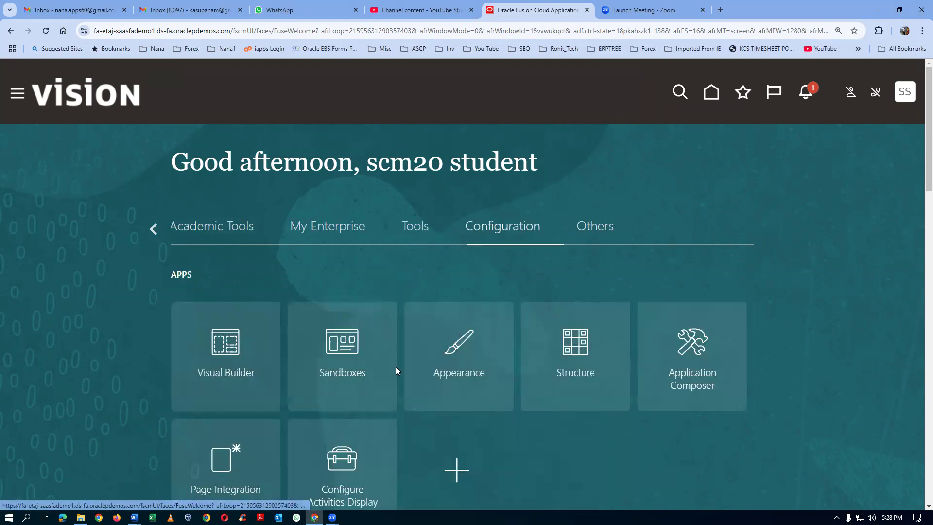
{"action": "left_click", "coordinate": [335, 379]}
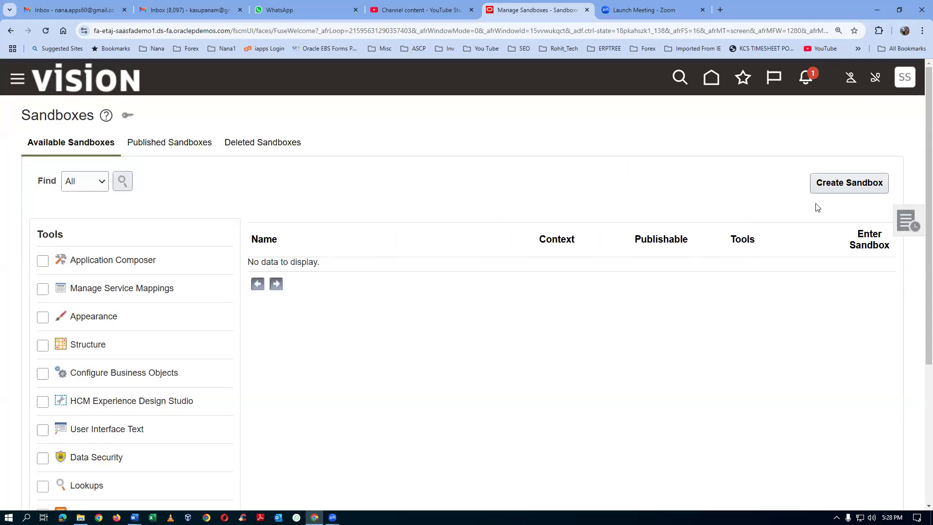
- Create a publishable sandbox named 123 with the Structure tool active, and enter it
{"action": "left_click", "coordinate": [844, 188]}
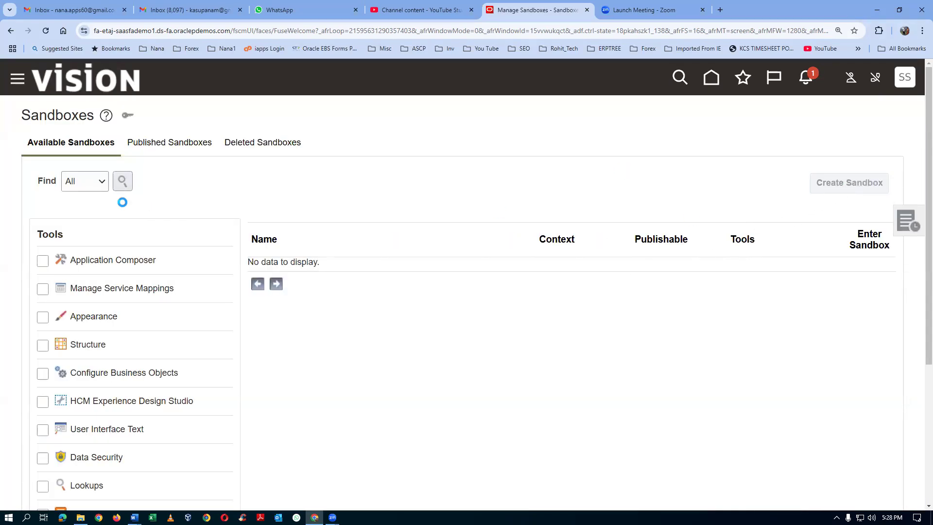
{"action": "left_click", "coordinate": [150, 165]}
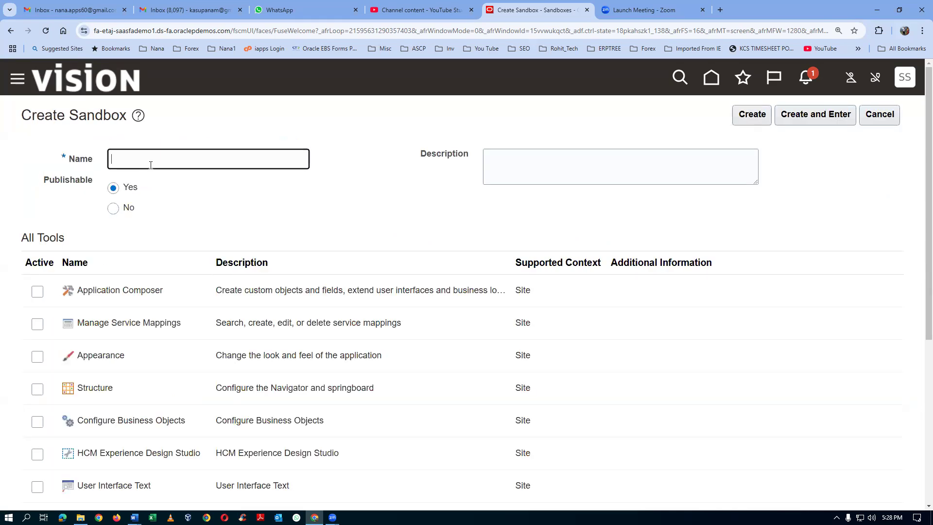
{"action": "type", "text": "123"}
{"action": "key", "text": "Tab"}
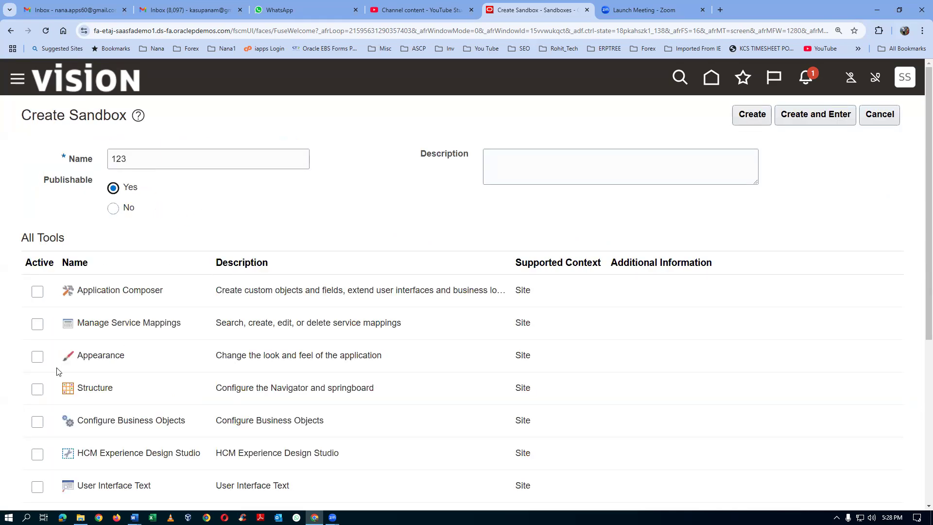
{"action": "left_click", "coordinate": [37, 389]}
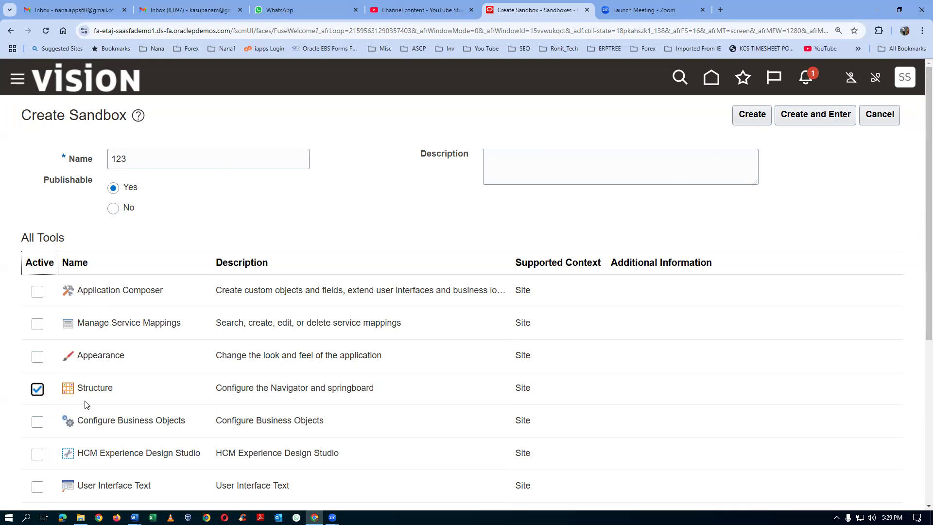
{"action": "left_click", "coordinate": [809, 117]}
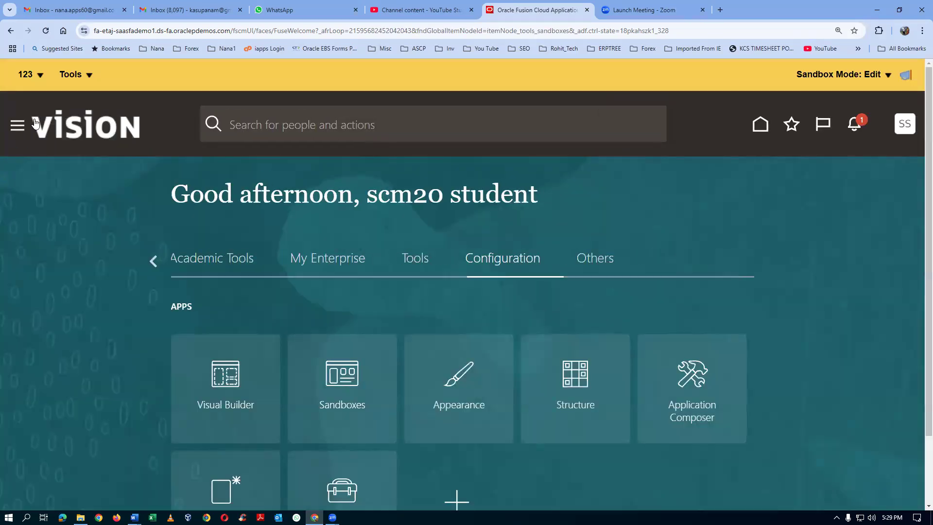
- Open the Structure tool, expand Procurement, and open the Purchase Requisitions page entry
{"action": "left_click", "coordinate": [70, 75]}
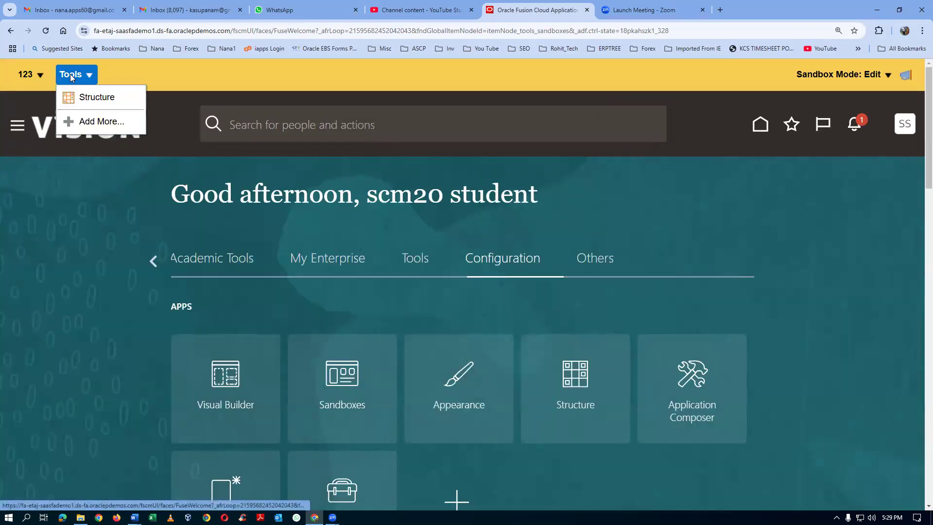
{"action": "left_click", "coordinate": [98, 99]}
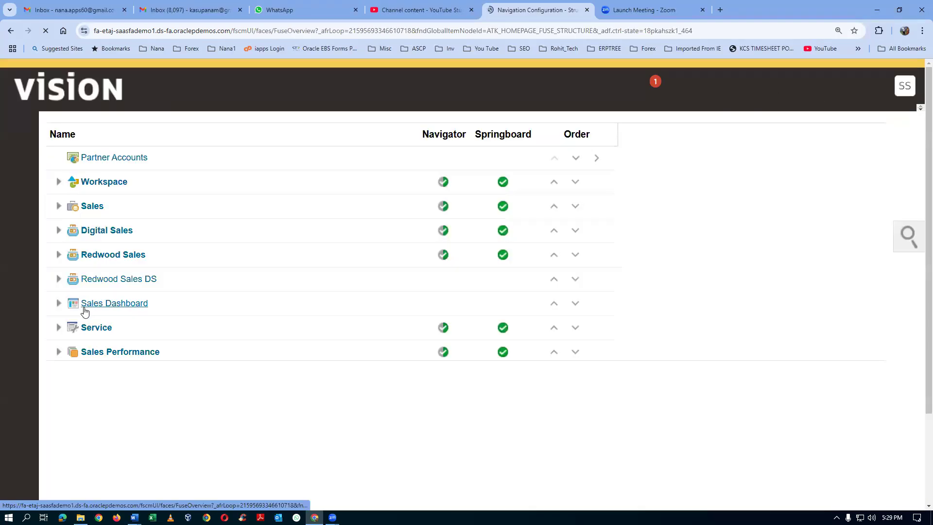
{"action": "scroll", "coordinate": [155, 276], "scroll_direction": "down", "scroll_amount": 2}
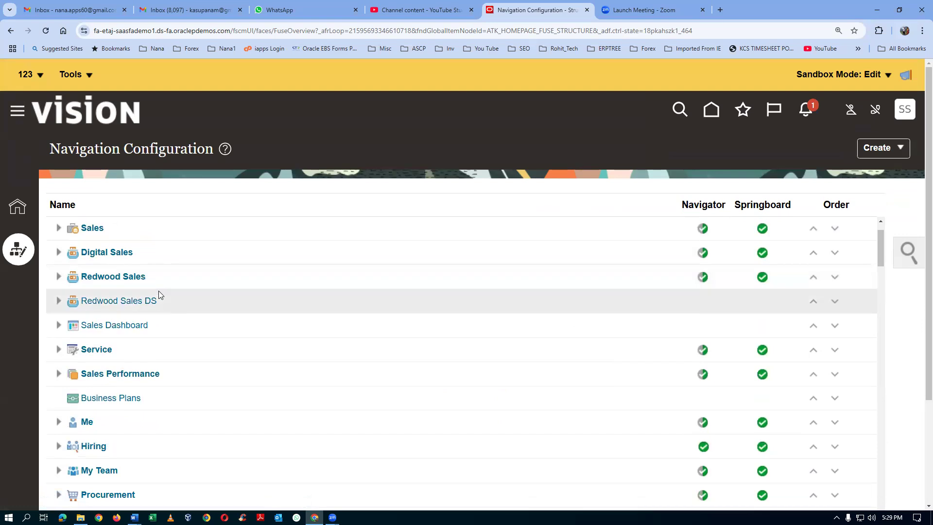
{"action": "scroll", "coordinate": [158, 292], "scroll_direction": "down", "scroll_amount": 2}
{"action": "scroll", "coordinate": [158, 292], "scroll_direction": "down", "scroll_amount": 2}
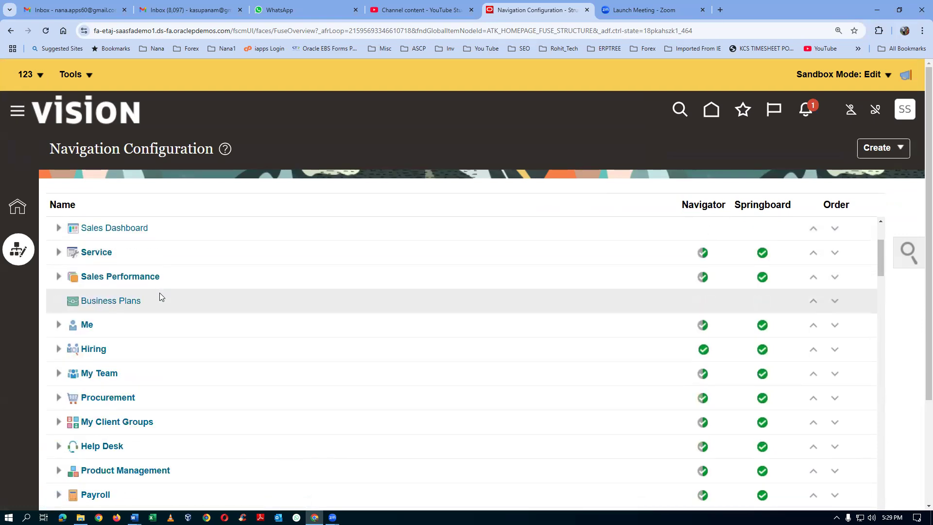
{"action": "left_click", "coordinate": [59, 397]}
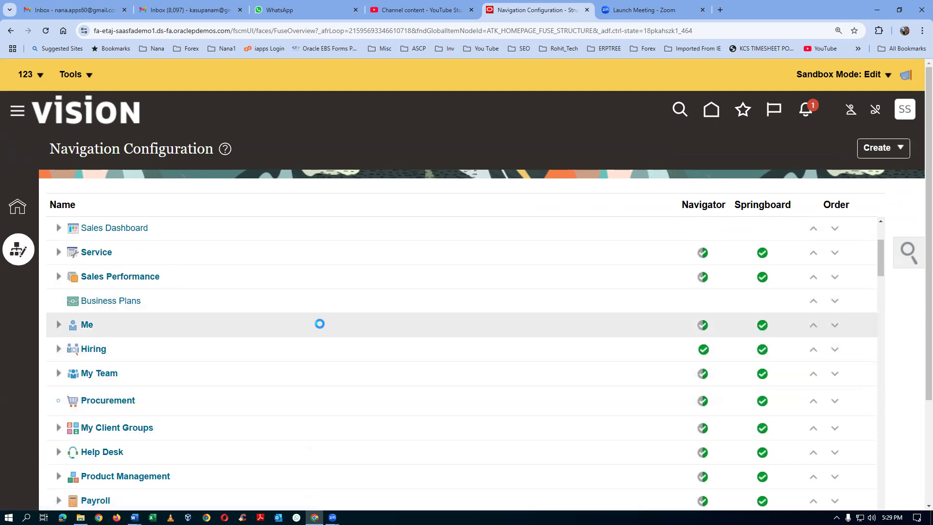
{"action": "scroll", "coordinate": [321, 330], "scroll_direction": "down", "scroll_amount": 4}
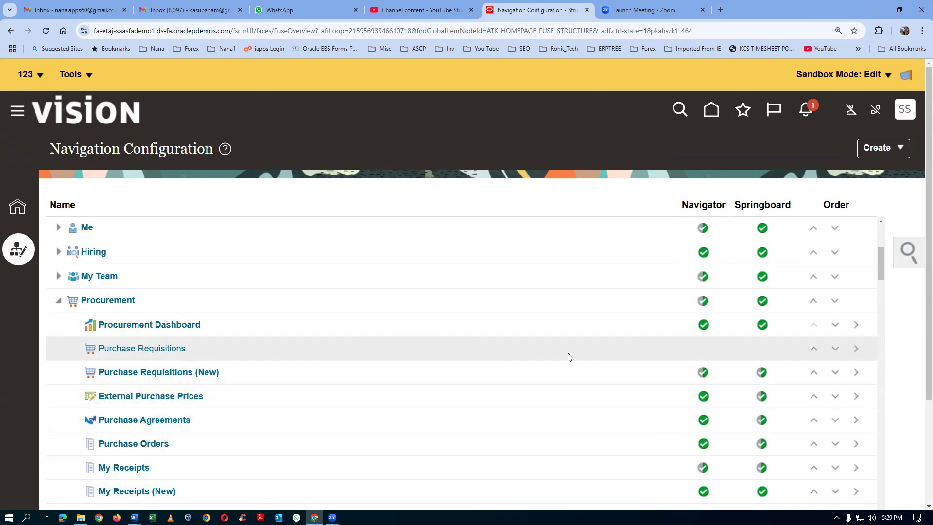
{"action": "left_click", "coordinate": [141, 348]}
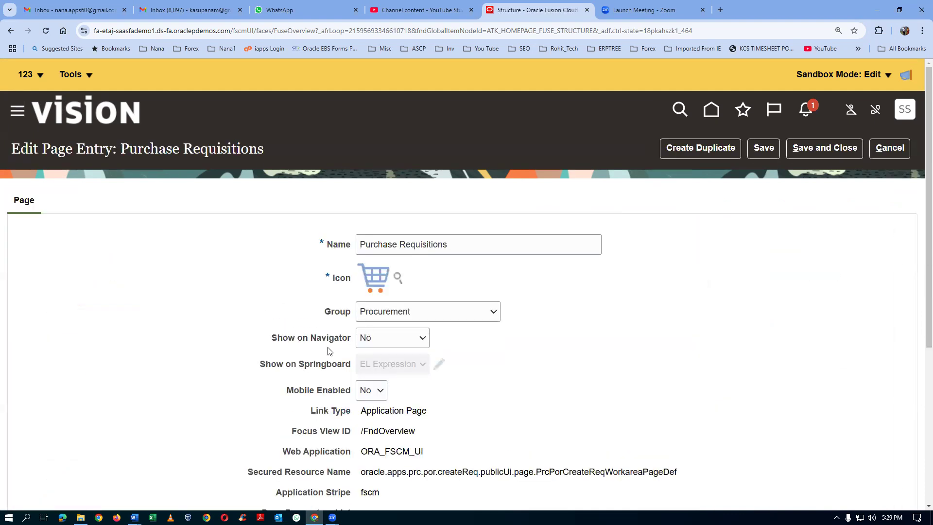
- Set Show on Navigator to Yes for Purchase Requisitions and save the page entry
{"action": "left_click", "coordinate": [381, 343]}
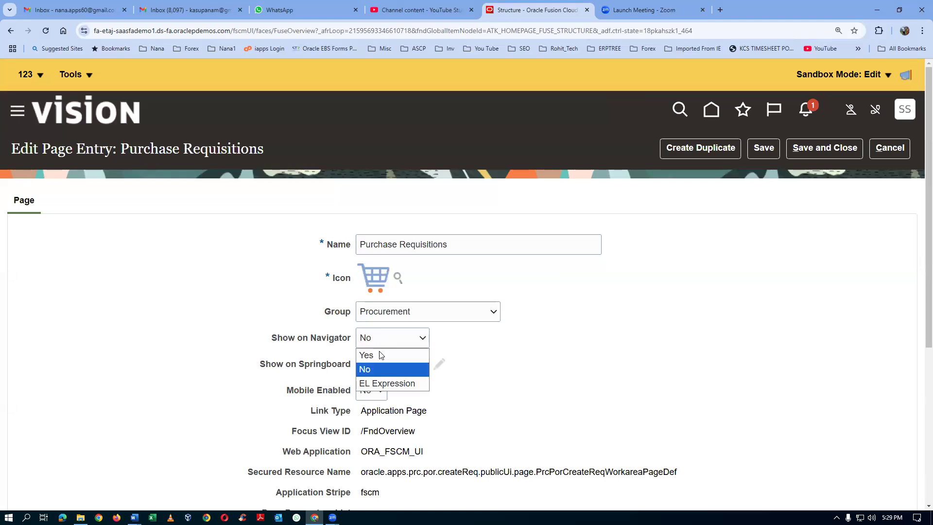
{"action": "left_click", "coordinate": [382, 355]}
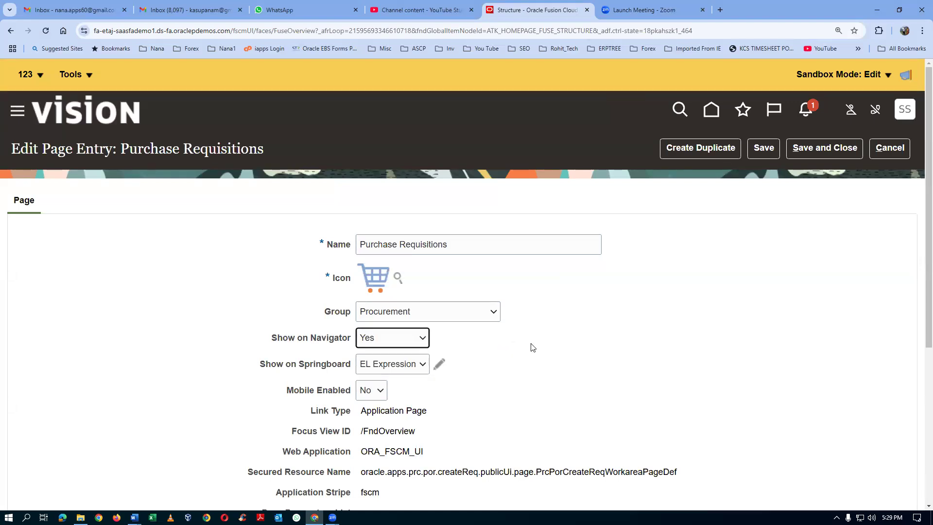
{"action": "left_click", "coordinate": [826, 152]}
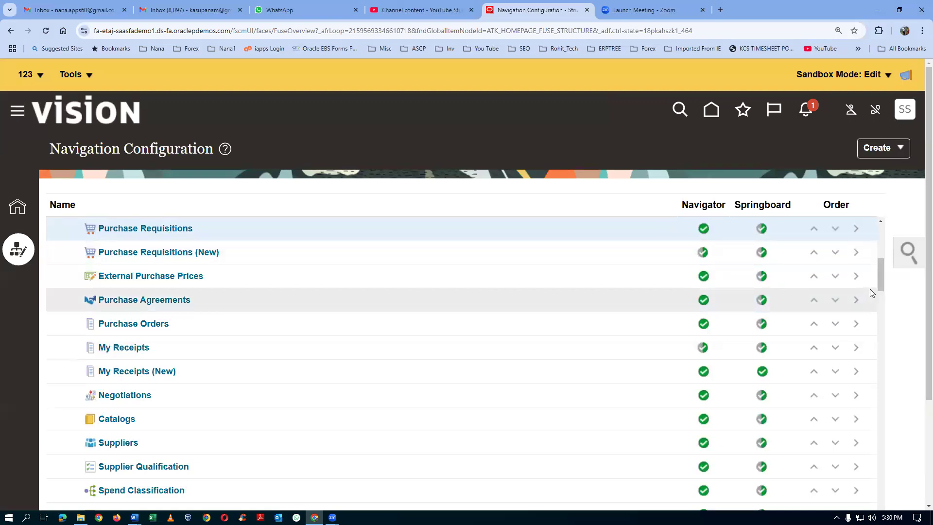
- Reopen the Purchase Requisitions entry, validate its Springboard EL expression, and cancel the editor
{"action": "left_click_drag", "start_coordinate": [880, 285], "coordinate": [885, 262]}
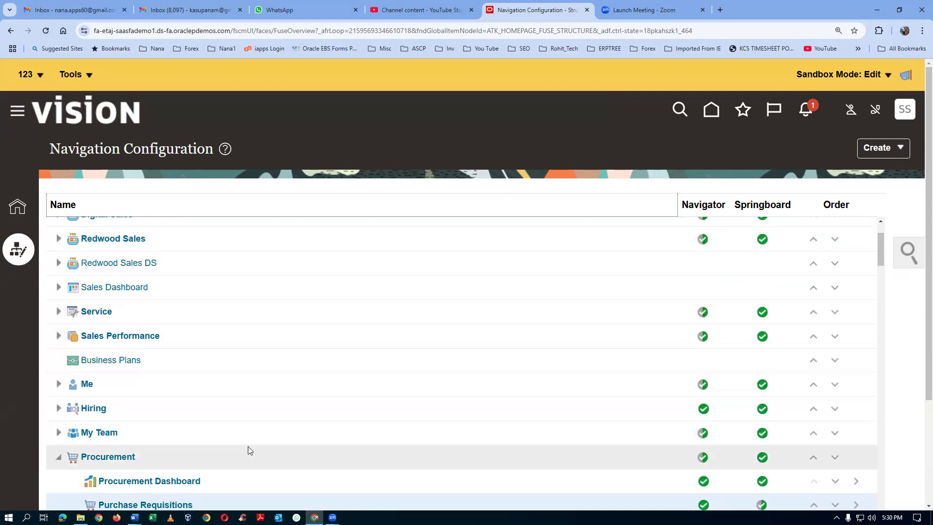
{"action": "scroll", "coordinate": [248, 446], "scroll_direction": "down", "scroll_amount": 1}
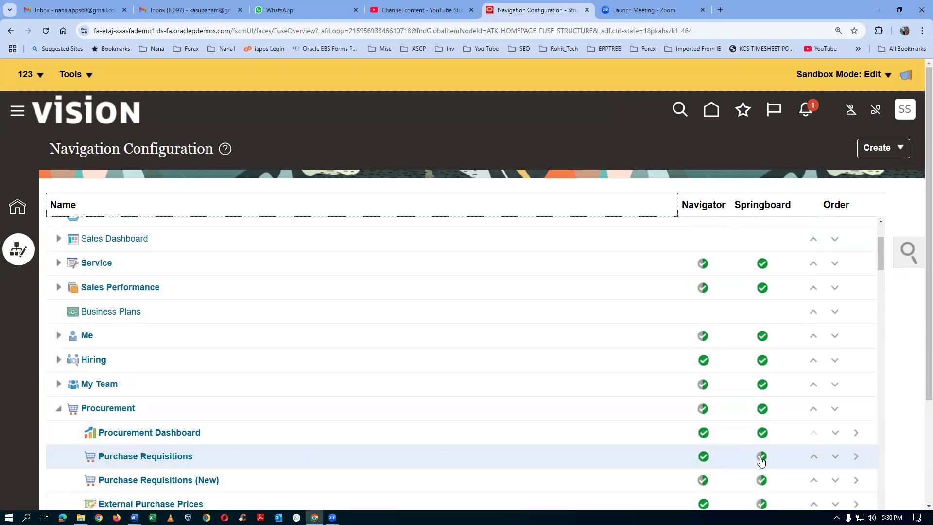
{"action": "left_click", "coordinate": [154, 457]}
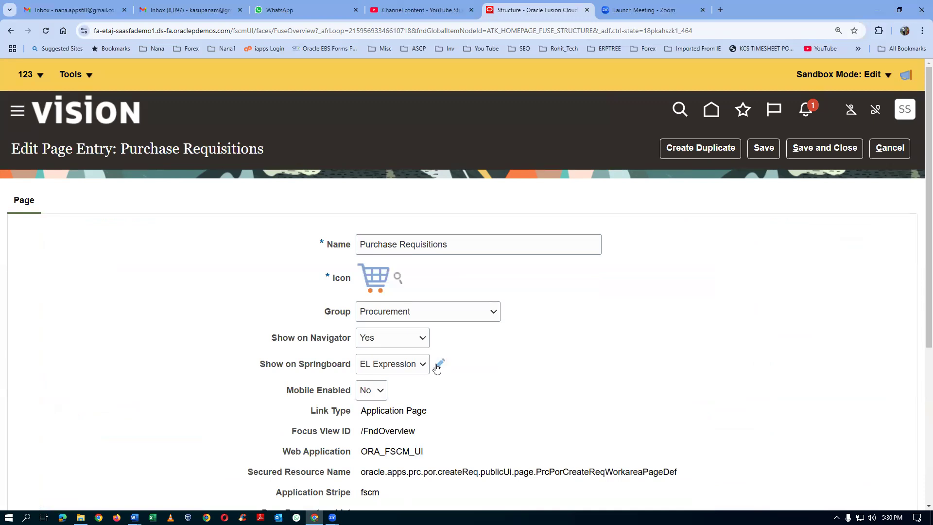
{"action": "left_click", "coordinate": [440, 365]}
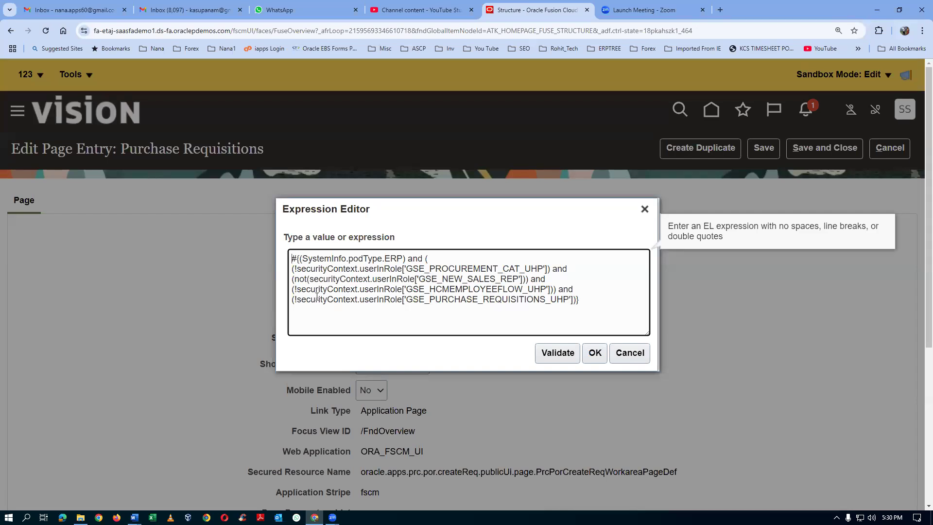
{"action": "left_click", "coordinate": [557, 353]}
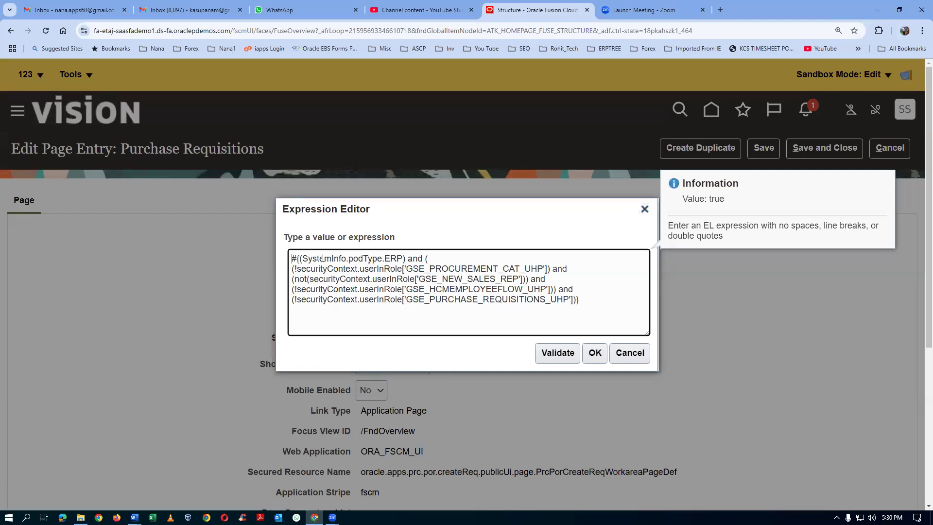
{"action": "left_click", "coordinate": [629, 350]}
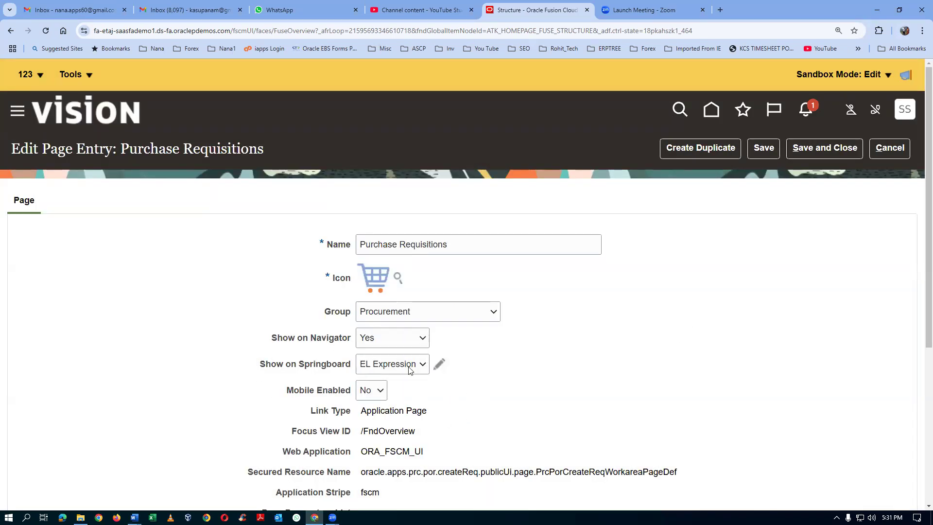
- Leave the page entry and publish sandbox 123, confirming both Yes prompts
{"action": "left_click", "coordinate": [902, 148]}
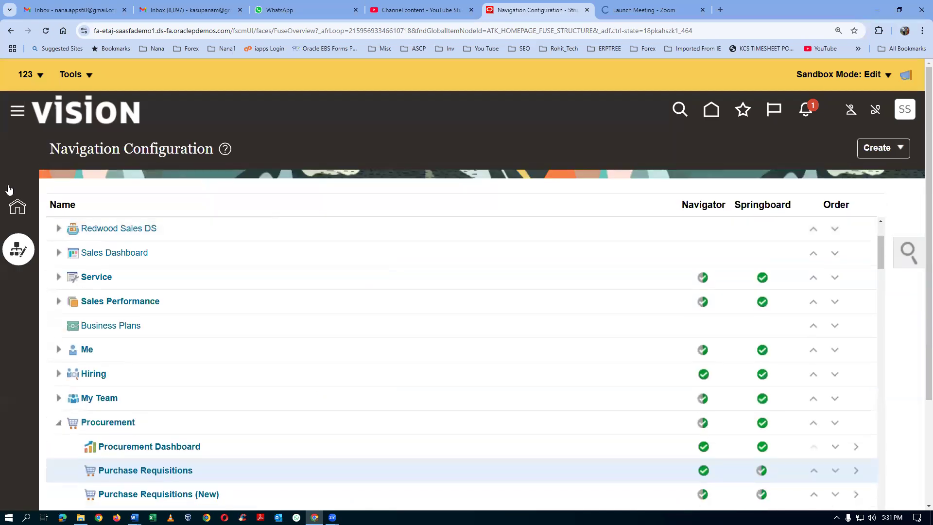
{"action": "left_click", "coordinate": [25, 77]}
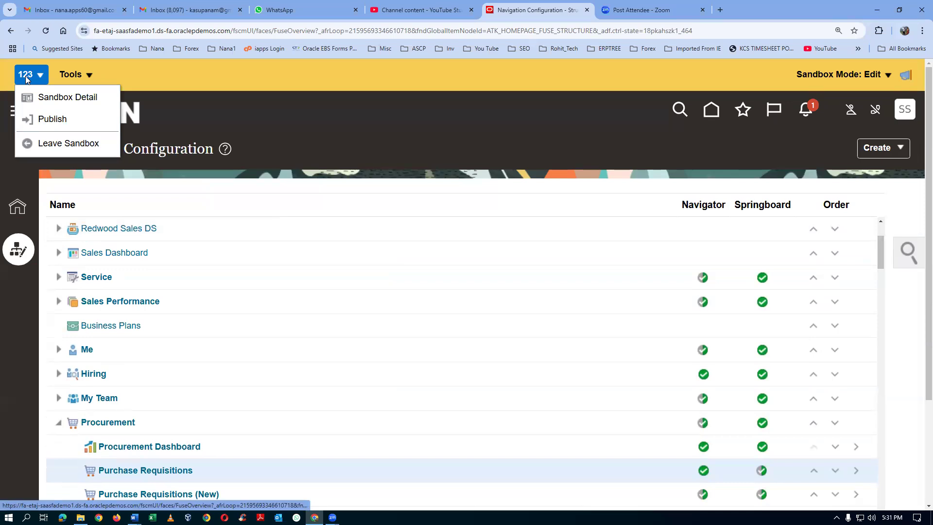
{"action": "left_click", "coordinate": [47, 118]}
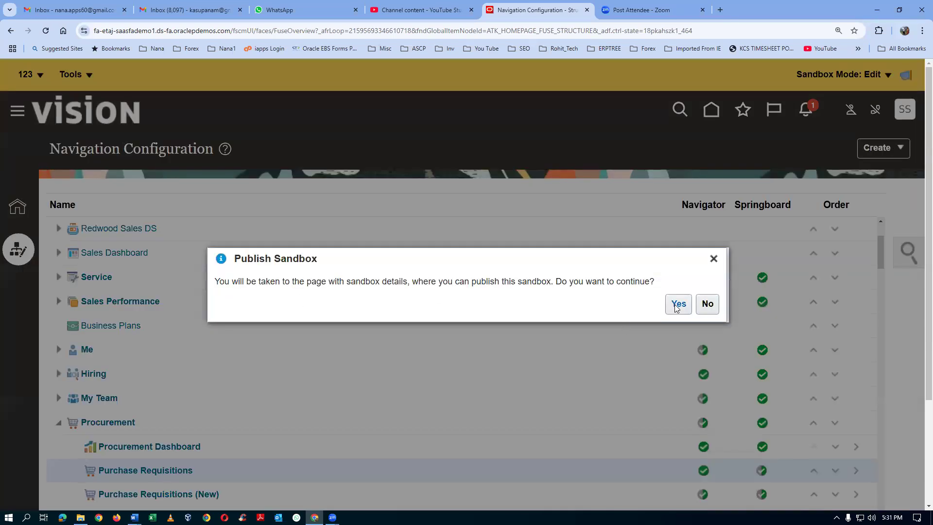
{"action": "left_click", "coordinate": [678, 306]}
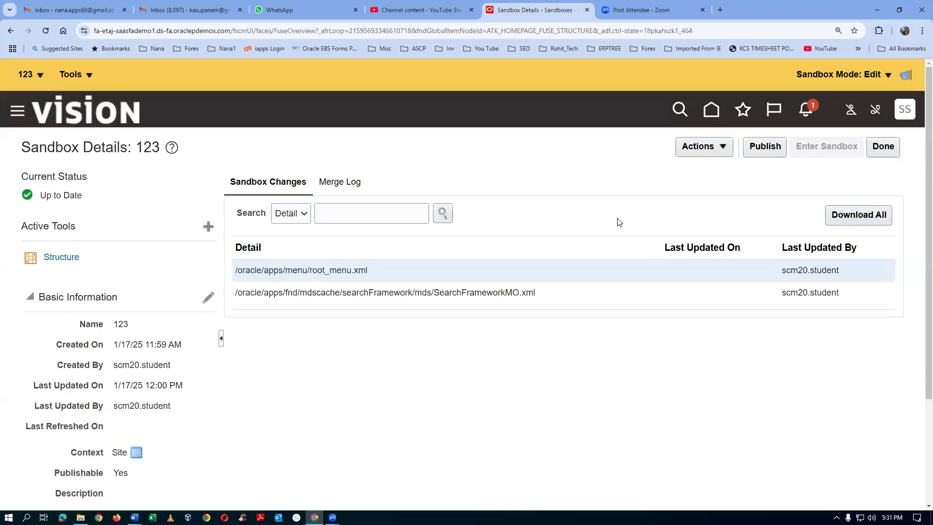
{"action": "left_click", "coordinate": [773, 146]}
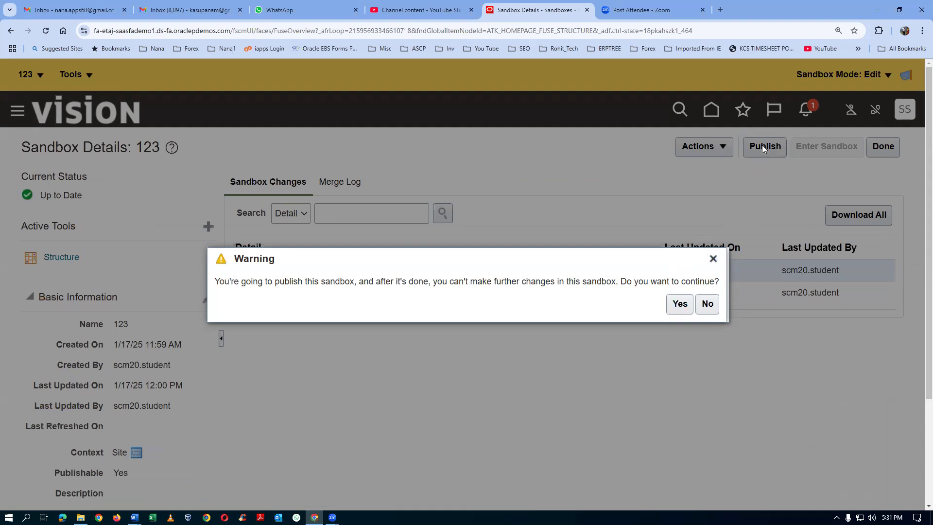
{"action": "left_click", "coordinate": [680, 306]}
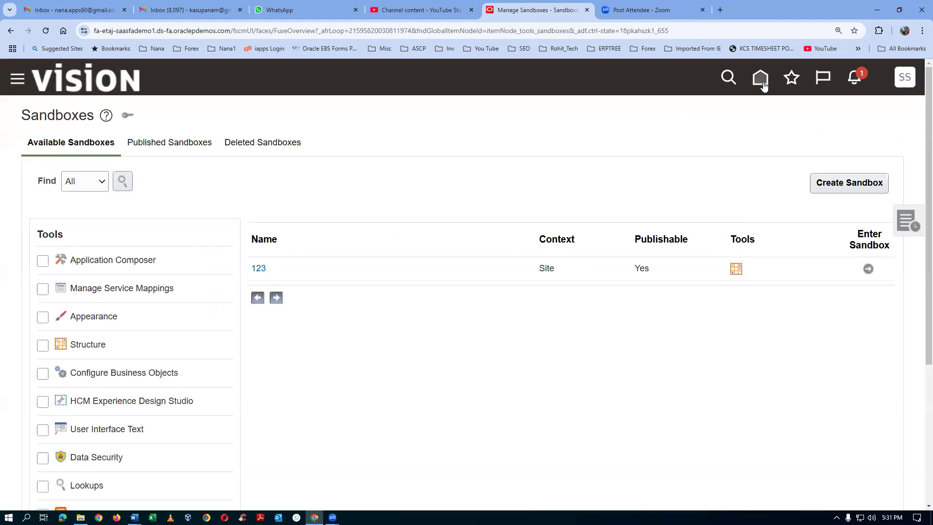
- Return home, scroll back to the Procurement group, and open the Purchase Requisitions app
{"action": "left_click", "coordinate": [709, 78]}
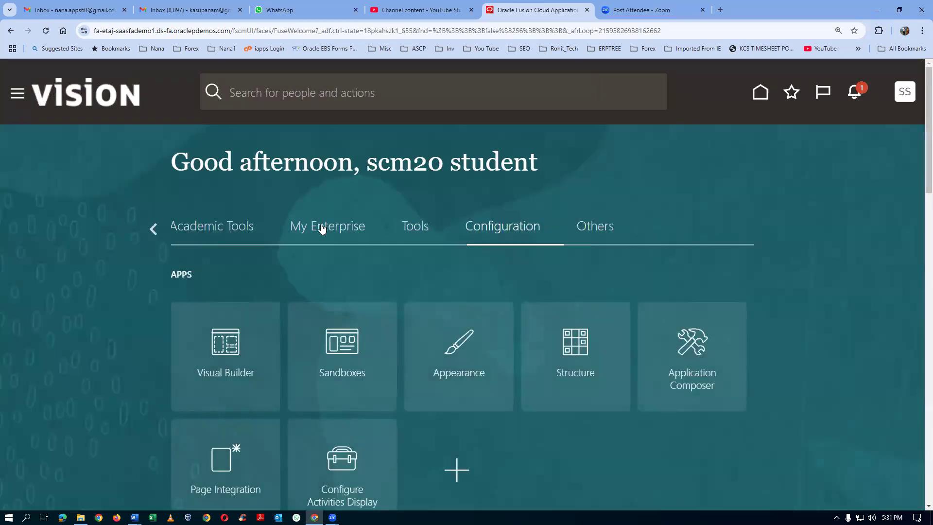
{"action": "left_click", "coordinate": [154, 229]}
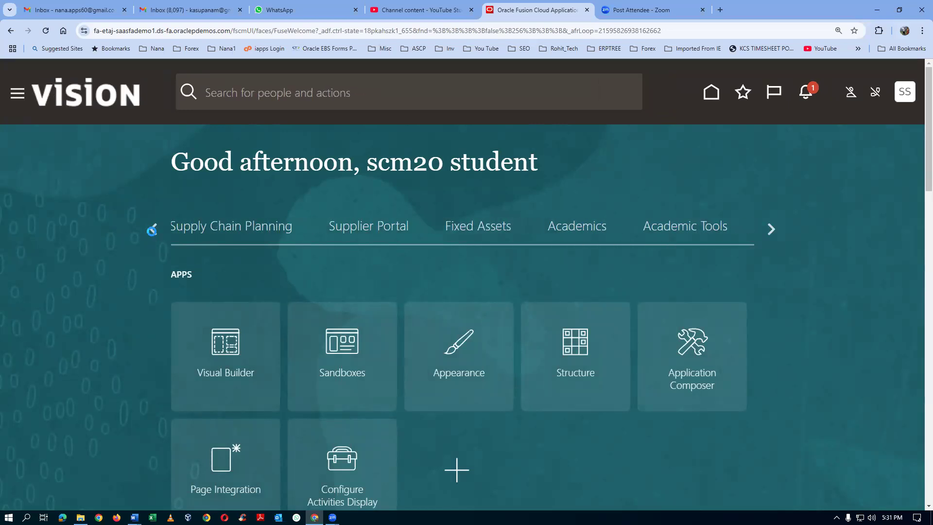
{"action": "left_click", "coordinate": [153, 229]}
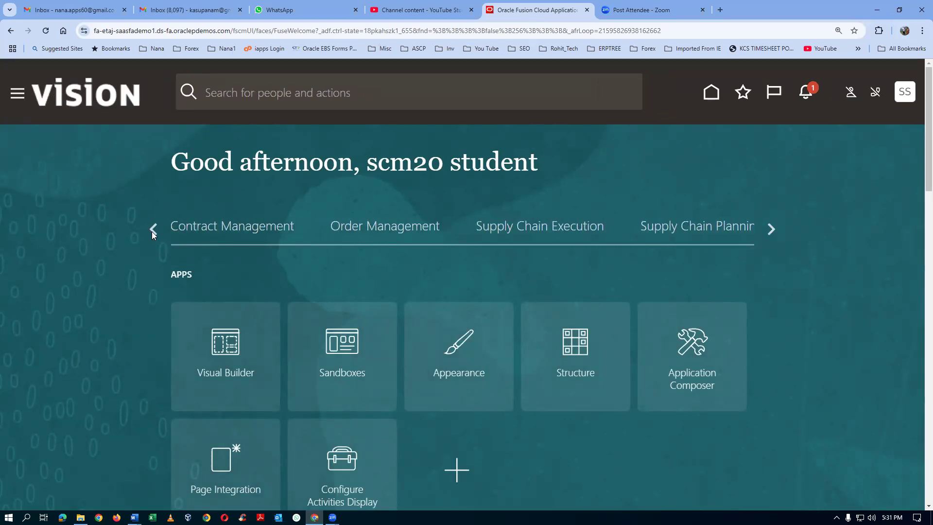
{"action": "left_click", "coordinate": [153, 229]}
{"action": "left_click", "coordinate": [153, 231]}
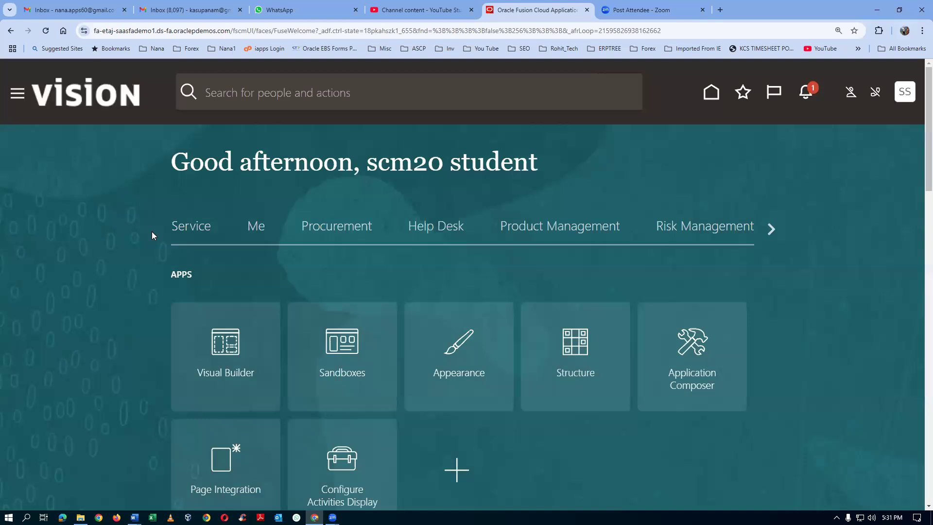
{"action": "left_click", "coordinate": [515, 231]}
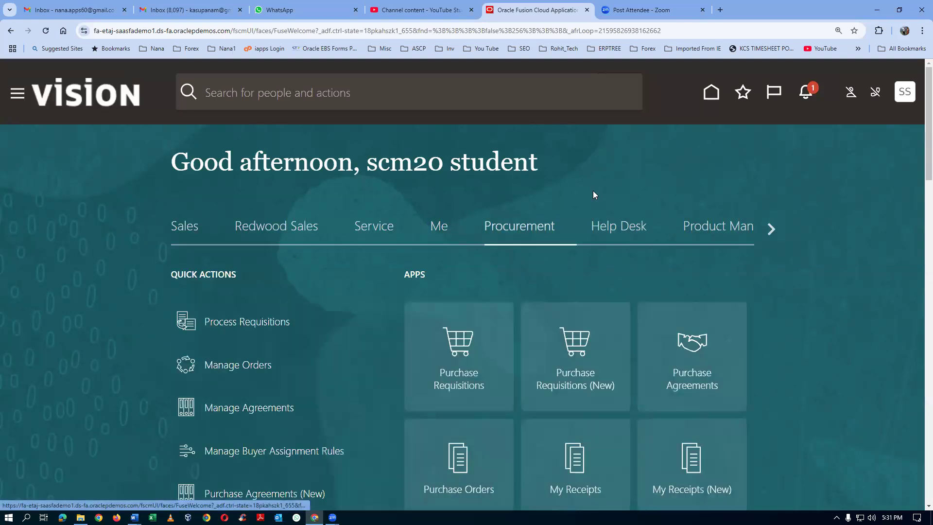
{"action": "scroll", "coordinate": [592, 190], "scroll_direction": "down", "scroll_amount": 2}
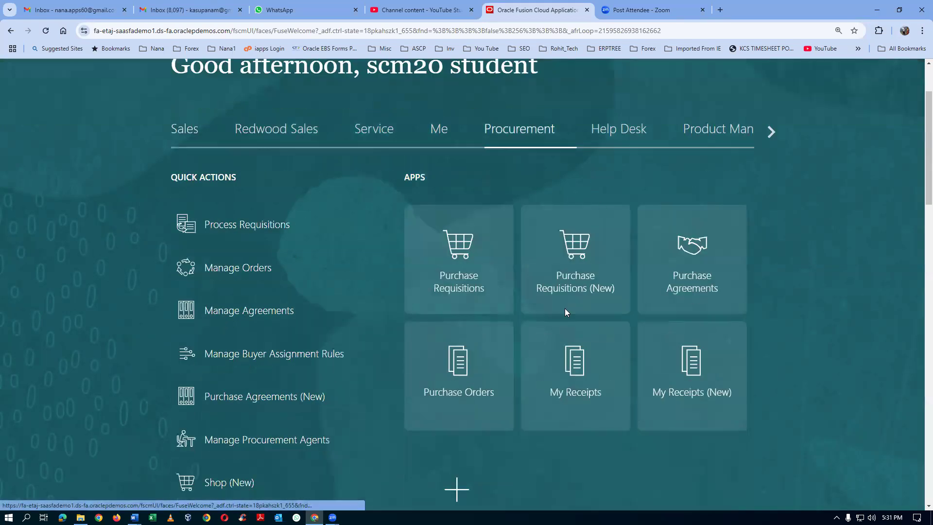
{"action": "left_click", "coordinate": [467, 294]}
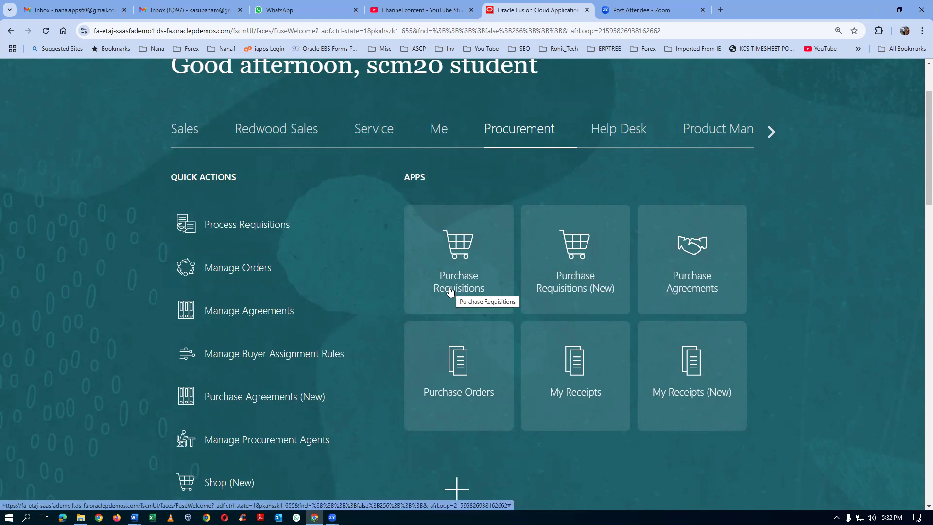
{"action": "left_click", "coordinate": [450, 292]}
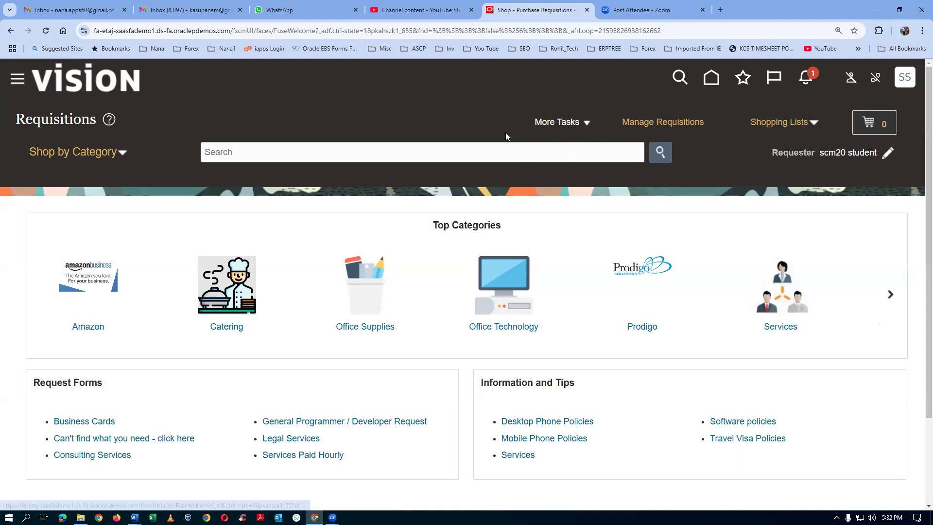
{"action": "left_click", "coordinate": [557, 127]}
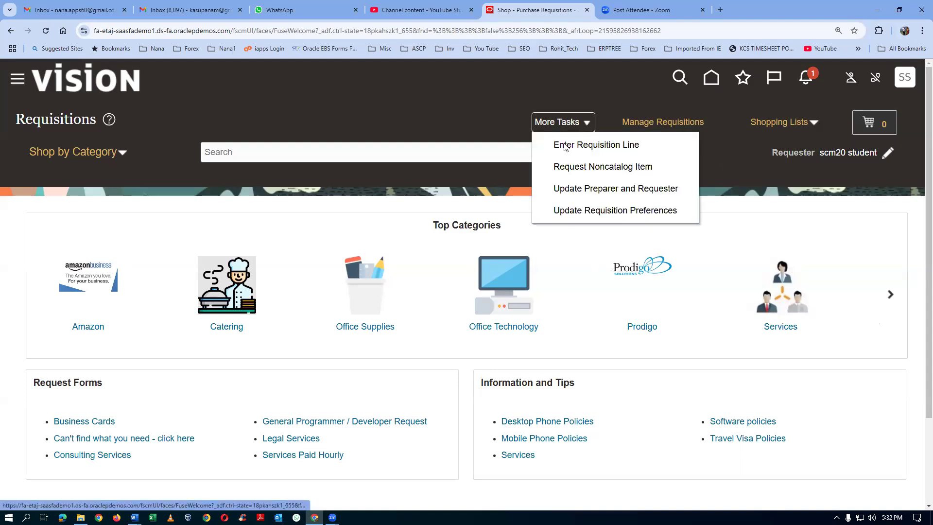
{"action": "left_click", "coordinate": [586, 211]}
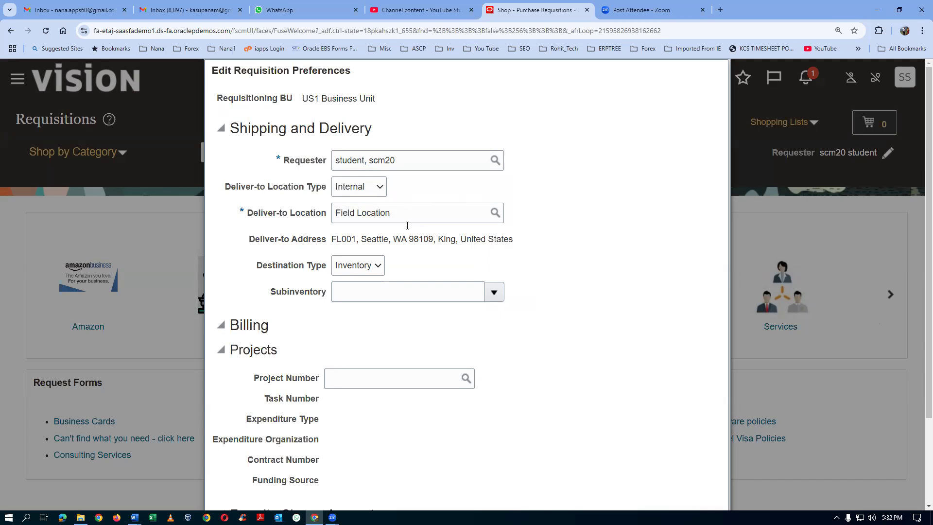
{"action": "scroll", "coordinate": [390, 322], "scroll_direction": "down", "scroll_amount": 2}
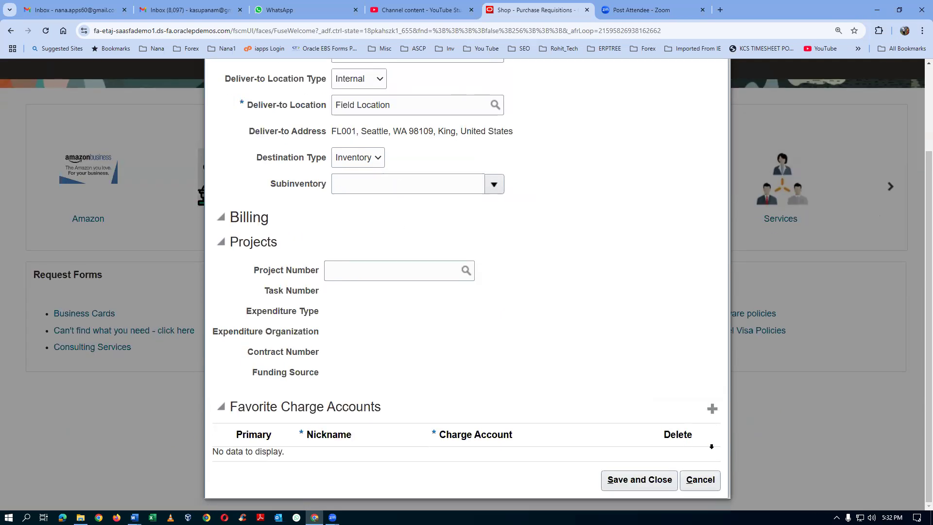
{"action": "left_click", "coordinate": [698, 480]}
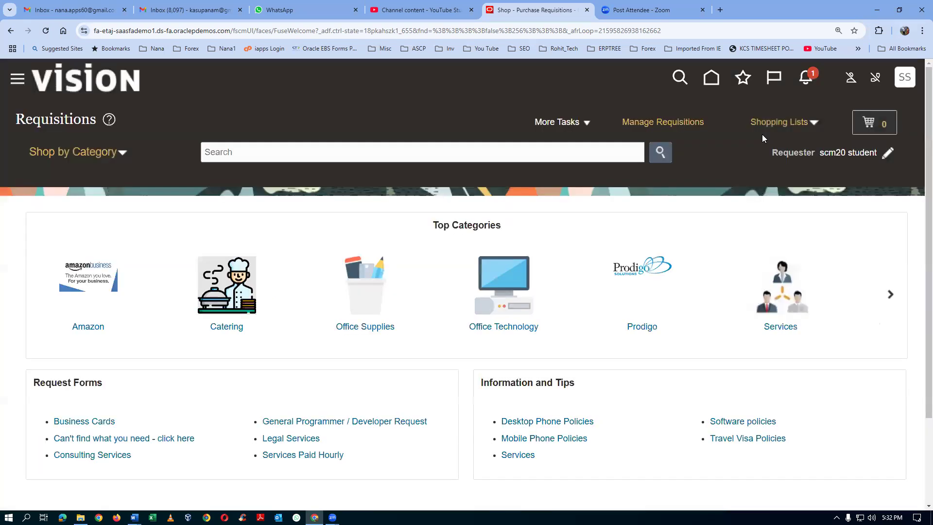
- Open Enter Requisition Line from More Tasks, review its Goods/1/USD defaults, then exit with Done
{"action": "left_click", "coordinate": [562, 124]}
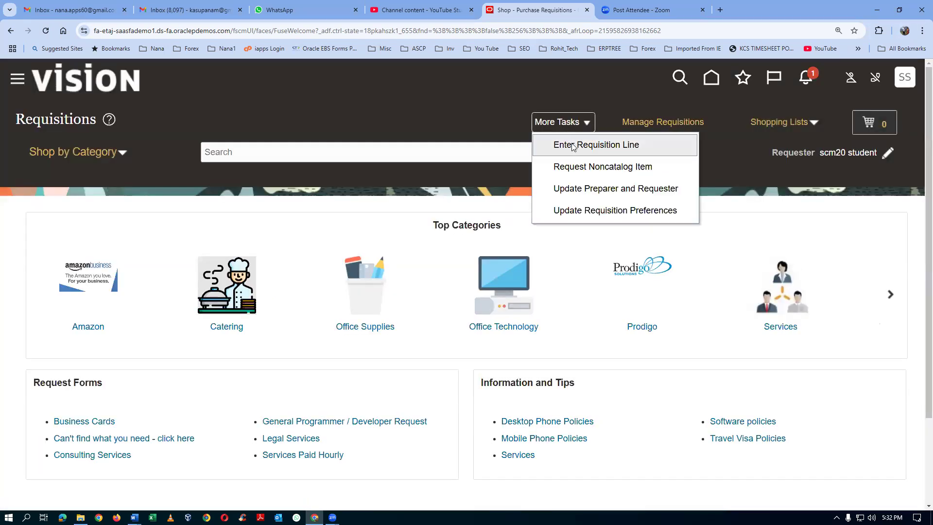
{"action": "left_click", "coordinate": [569, 143]}
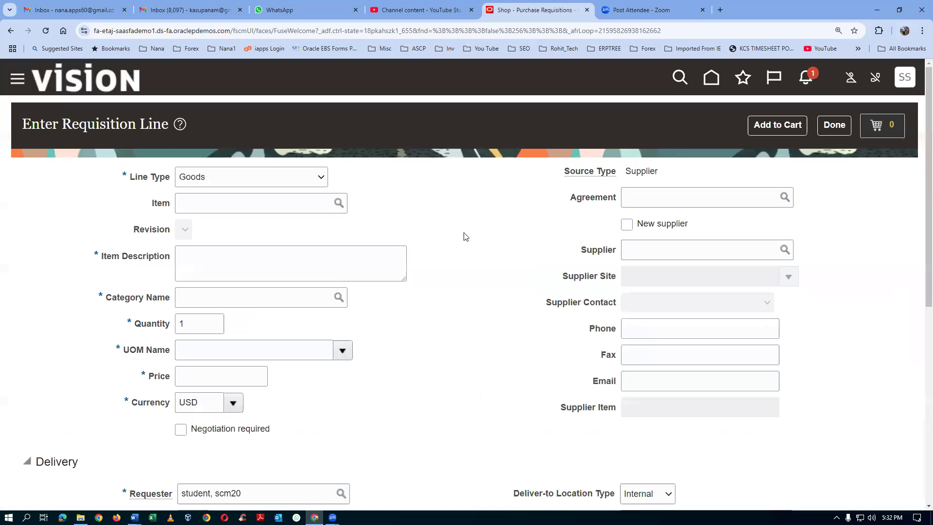
{"action": "scroll", "coordinate": [263, 340], "scroll_direction": "down", "scroll_amount": 3}
{"action": "scroll", "coordinate": [263, 339], "scroll_direction": "up", "scroll_amount": 3}
{"action": "left_click", "coordinate": [835, 125]}
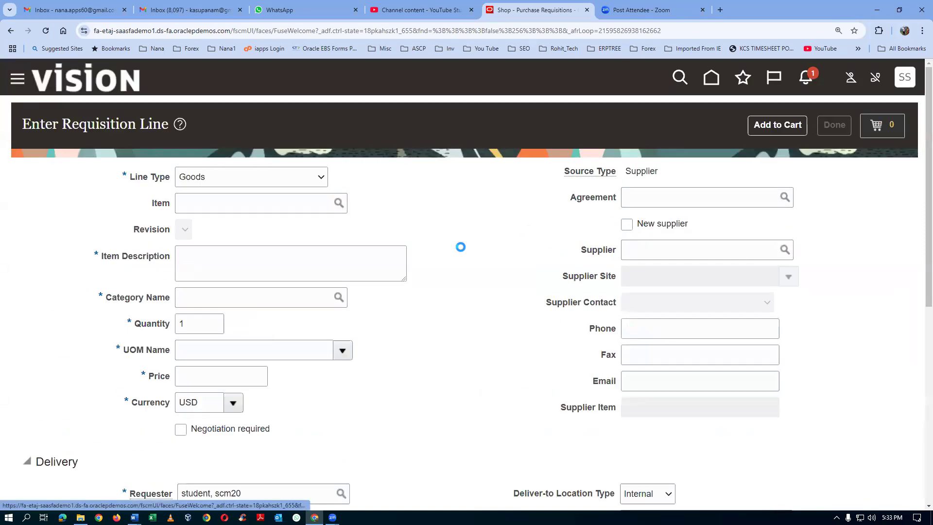